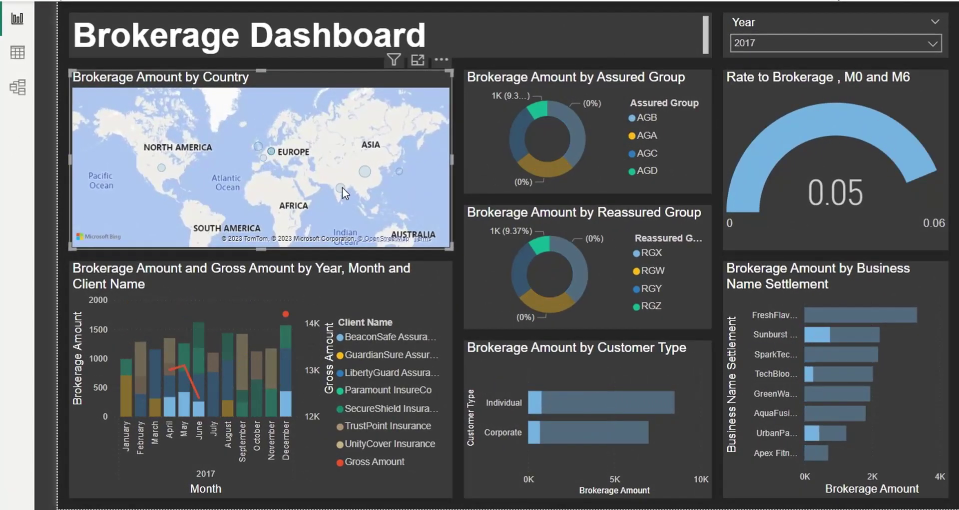
# Cross-filter the dashboard by a map country, assured group AGB, reassured group RGW and Corporate customers
pyautogui.click(343, 187)
pyautogui.click(397, 170)
pyautogui.click(559, 165)
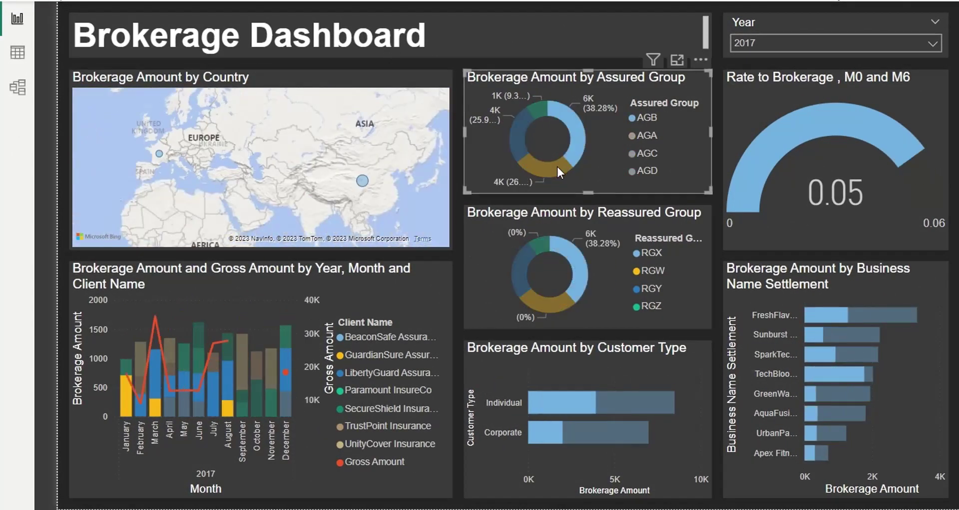
pyautogui.click(514, 143)
pyautogui.click(522, 286)
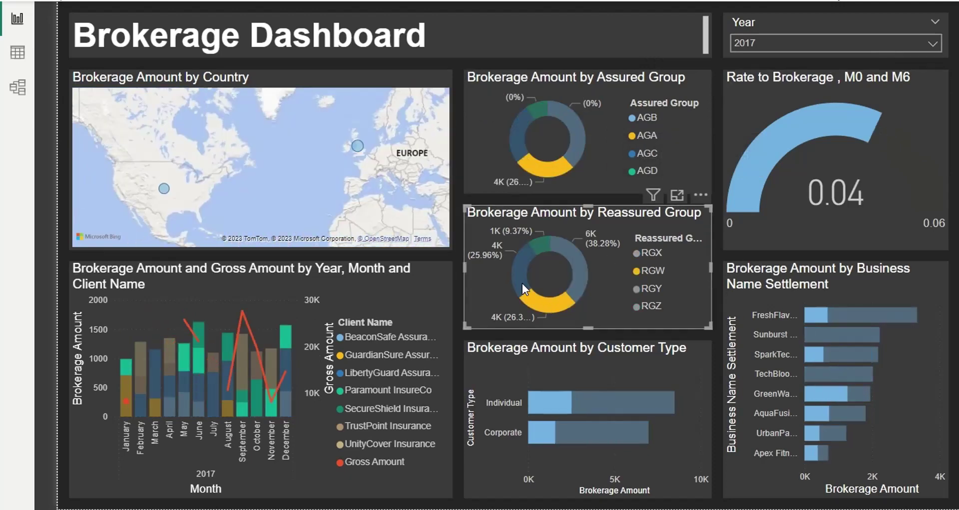
pyautogui.click(538, 241)
pyautogui.click(558, 433)
pyautogui.click(558, 433)
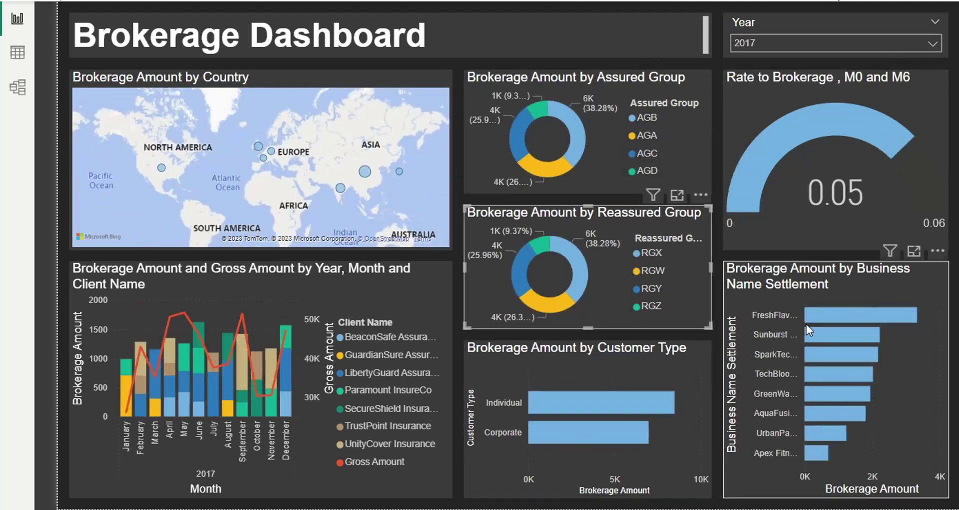
# Cross-filter by several business names in the bar chart, then clear the selection
pyautogui.click(812, 333)
pyautogui.click(824, 373)
pyautogui.click(819, 433)
pyautogui.click(820, 452)
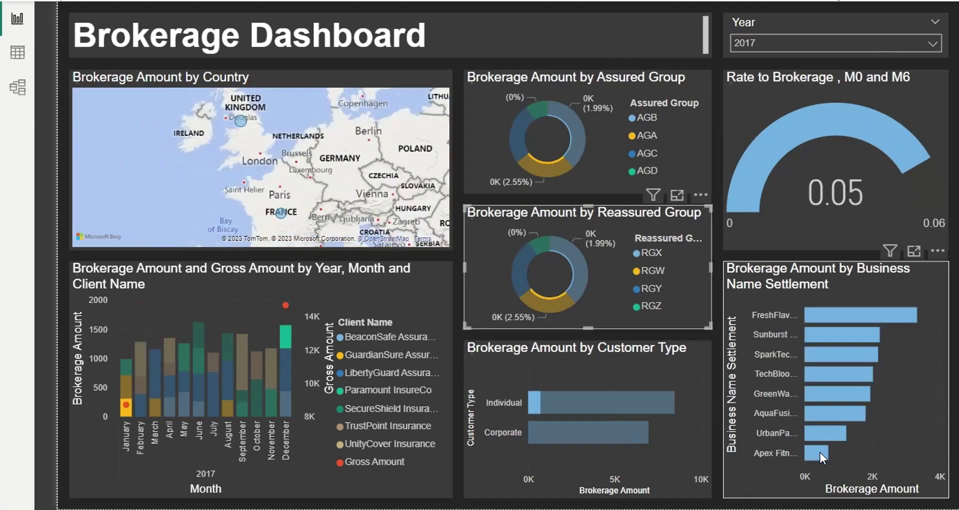
pyautogui.click(820, 452)
# Cross-filter by January through June column segments, then clear the month filter
pyautogui.click(126, 385)
pyautogui.click(154, 380)
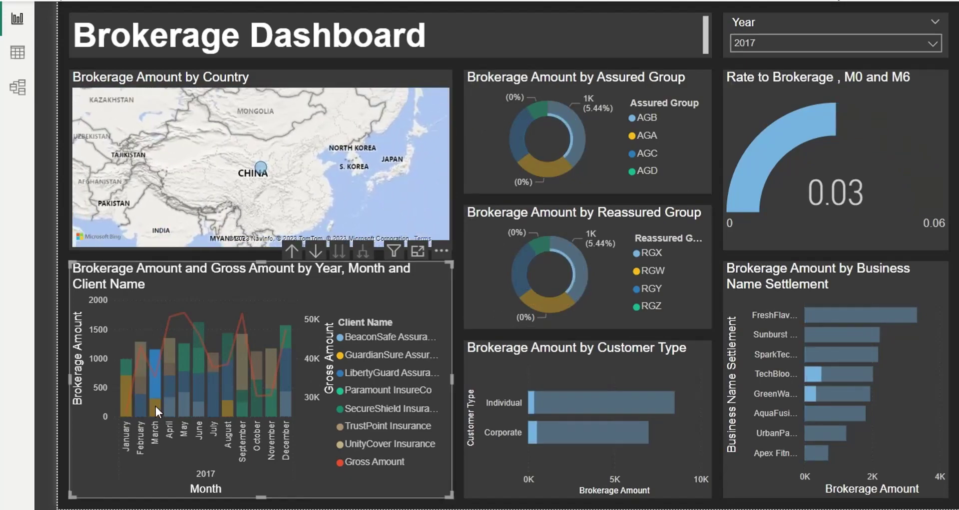
pyautogui.click(165, 361)
pyautogui.click(182, 362)
pyautogui.click(196, 404)
pyautogui.click(191, 346)
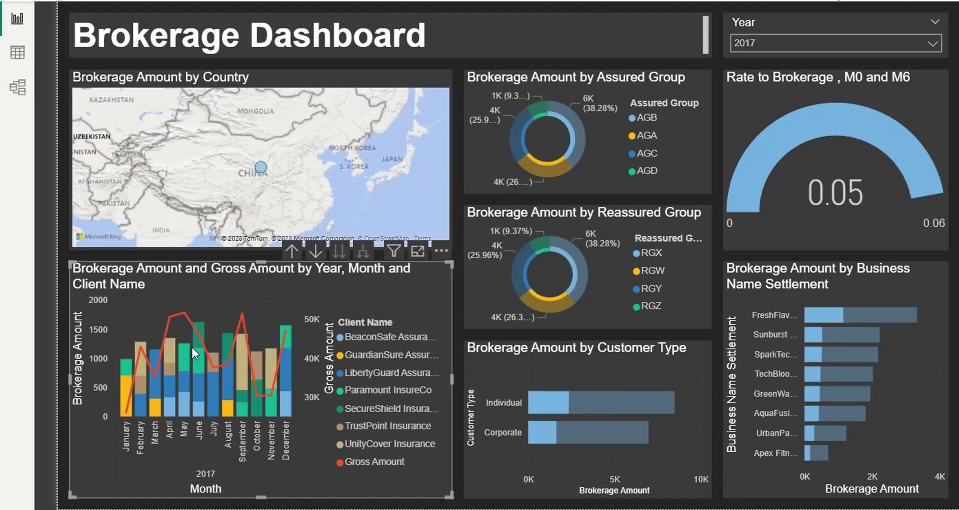
# Cross-filter by July through December column segments, then clear the month filter
pyautogui.click(212, 375)
pyautogui.click(227, 365)
pyautogui.click(241, 352)
pyautogui.click(243, 404)
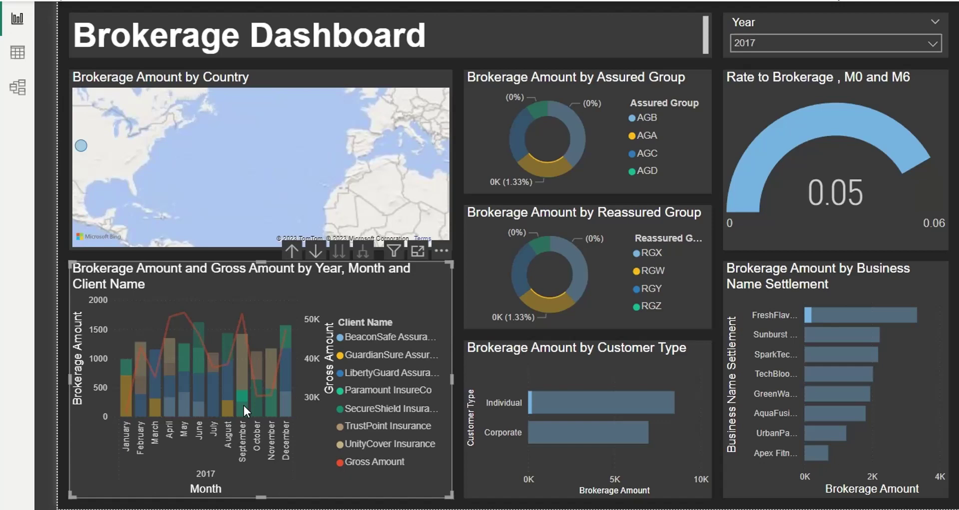
pyautogui.click(261, 367)
pyautogui.click(283, 406)
pyautogui.click(288, 342)
pyautogui.click(290, 343)
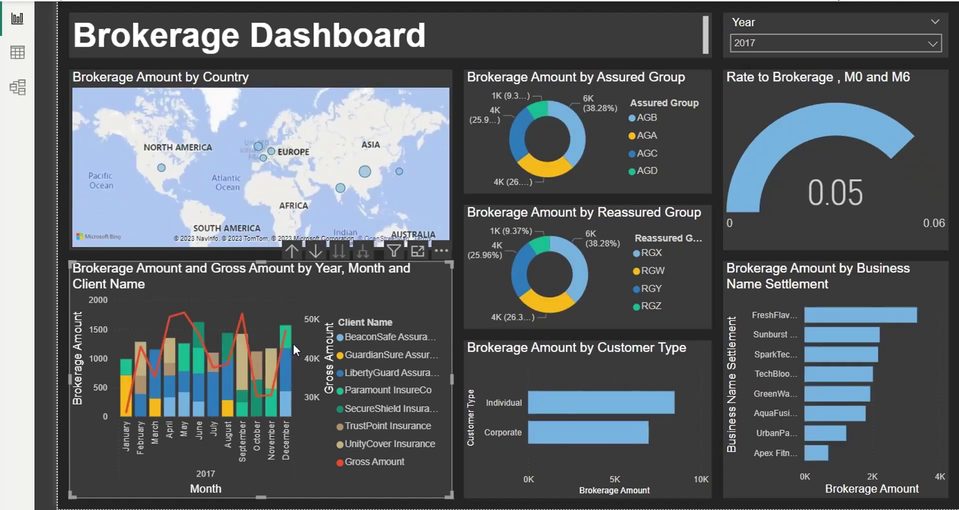
# Step the Year slicer through 2015, 2016 and 2017, ending on 2018
pyautogui.click(930, 43)
pyautogui.click(766, 63)
pyautogui.click(766, 84)
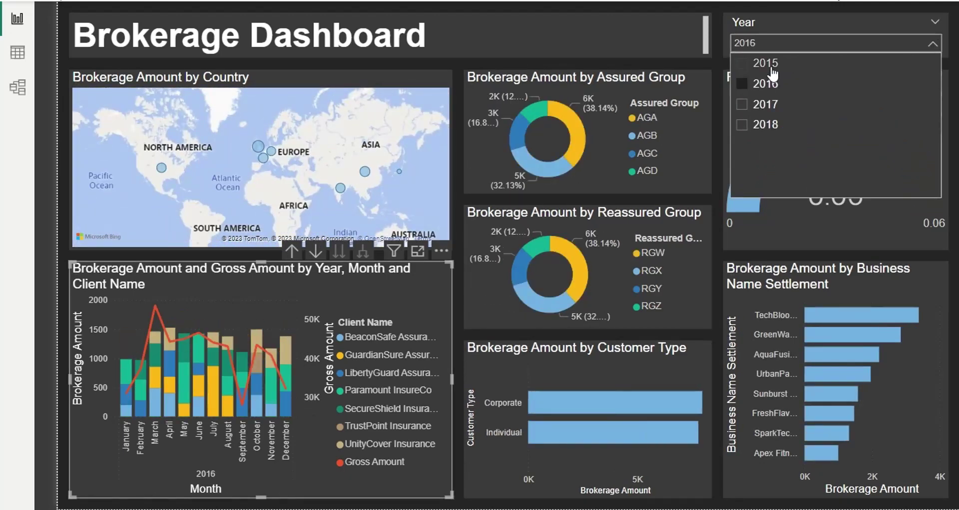
pyautogui.click(765, 83)
pyautogui.click(766, 63)
pyautogui.click(764, 43)
pyautogui.click(765, 83)
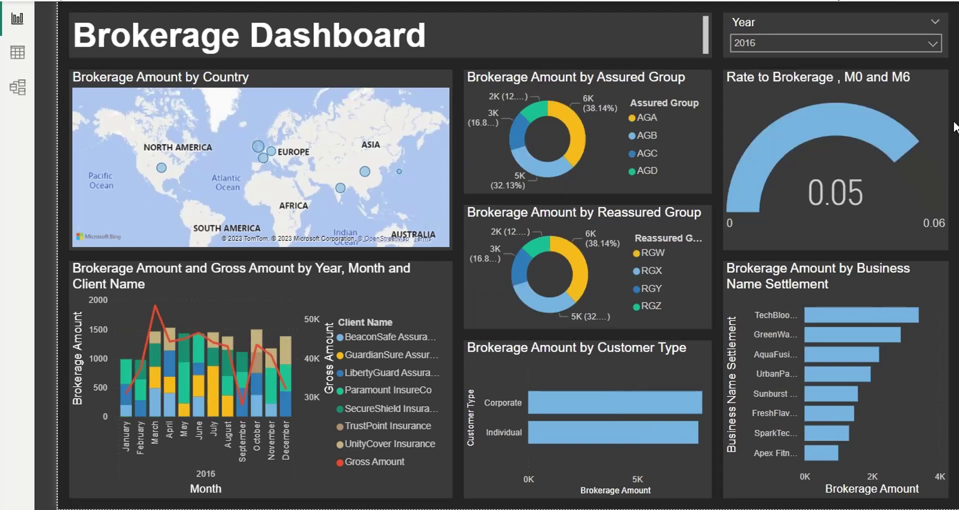
pyautogui.click(887, 42)
pyautogui.click(766, 104)
pyautogui.click(870, 43)
pyautogui.click(869, 43)
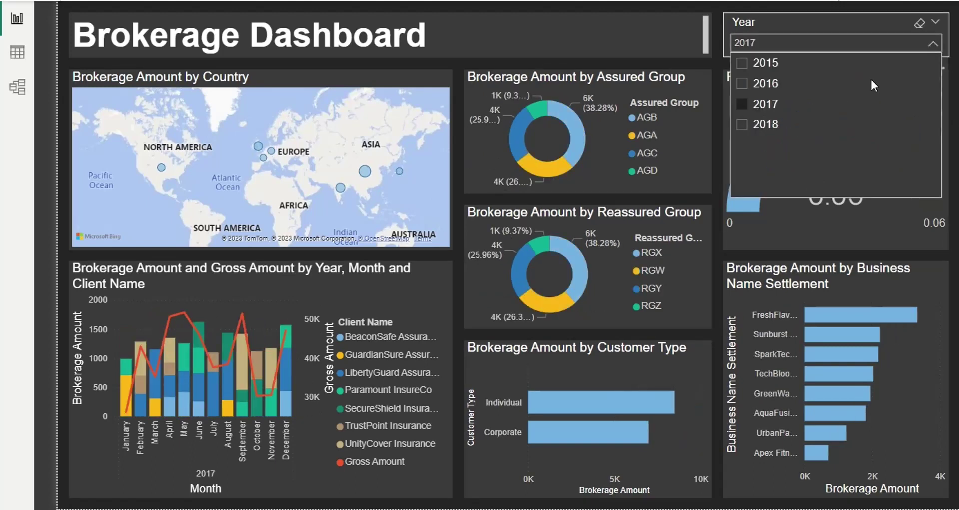
pyautogui.click(766, 125)
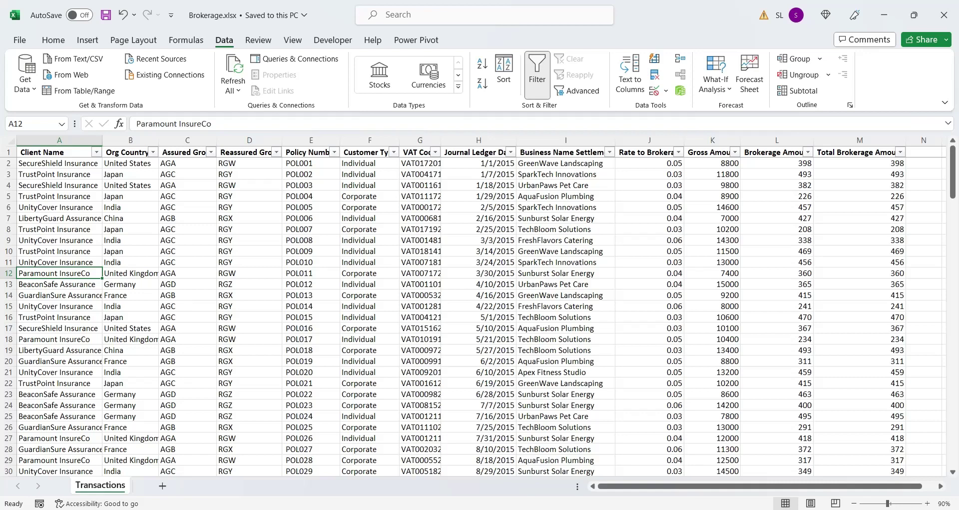
# Drag column G's border so the VAT Code header and codes fit
pyautogui.moveTo(441, 141); pyautogui.dragTo(447, 142)
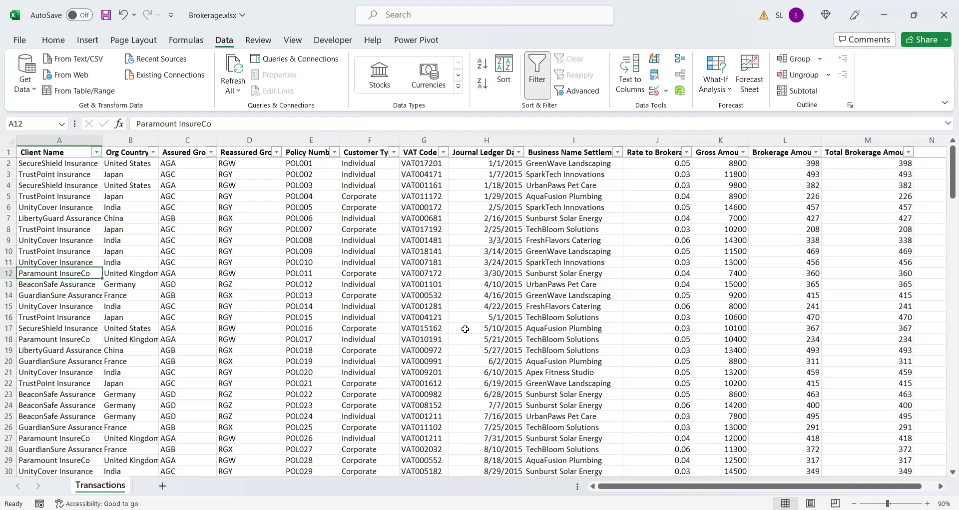
# Import the Transactions table (176 rows) from Brokerage.xlsx and expand its fields in the Data pane
pyautogui.hotkey('alt', 'Tab')
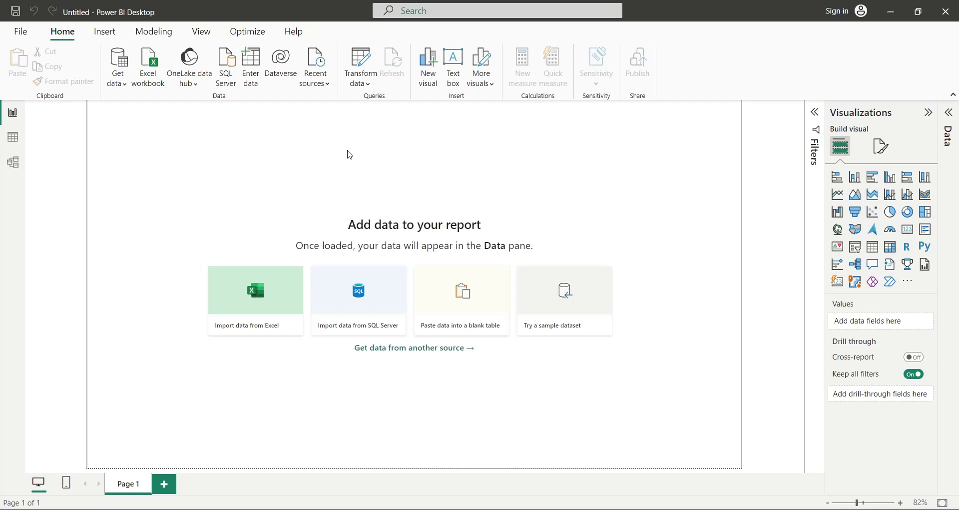
pyautogui.click(146, 79)
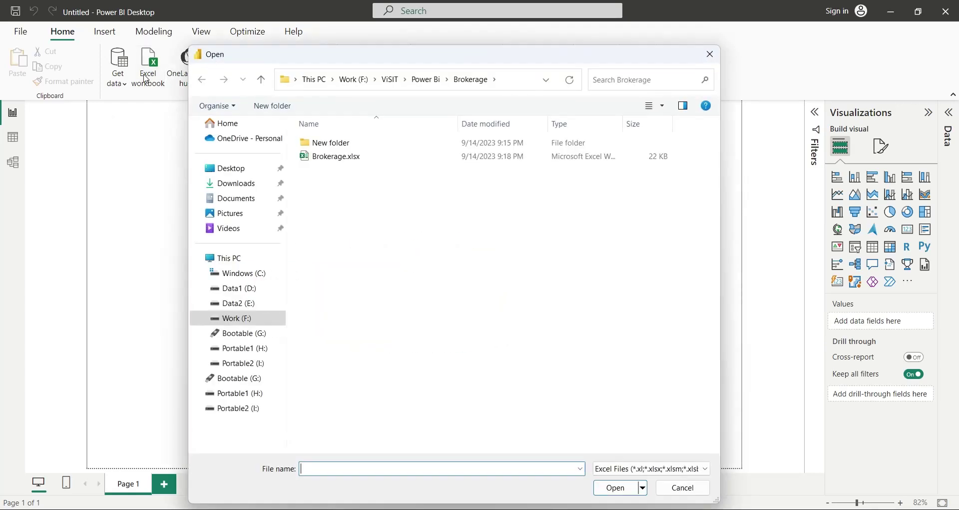
pyautogui.click(331, 158)
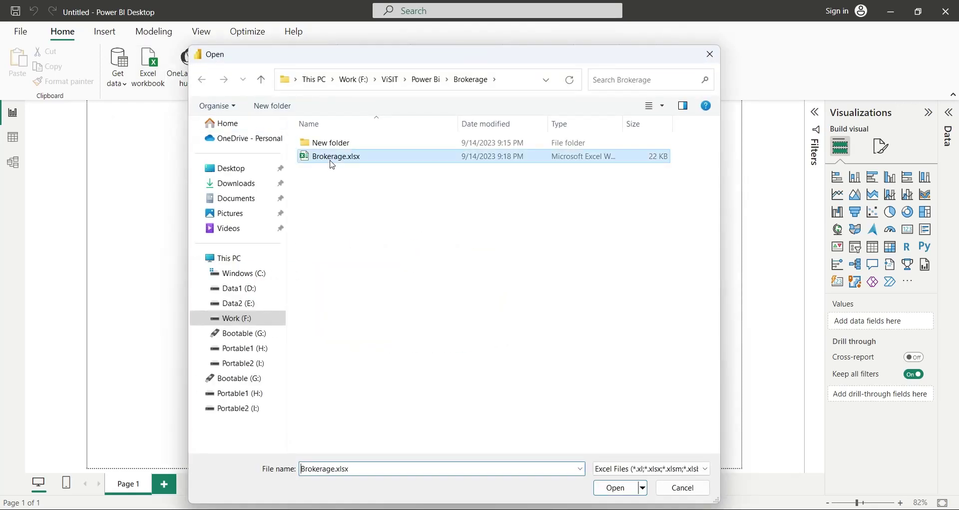
pyautogui.click(601, 488)
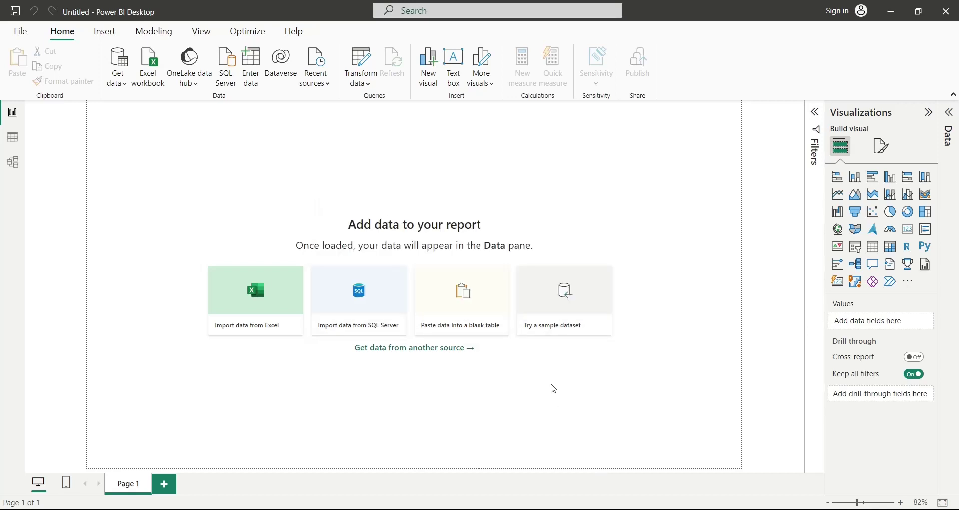
pyautogui.click(243, 141)
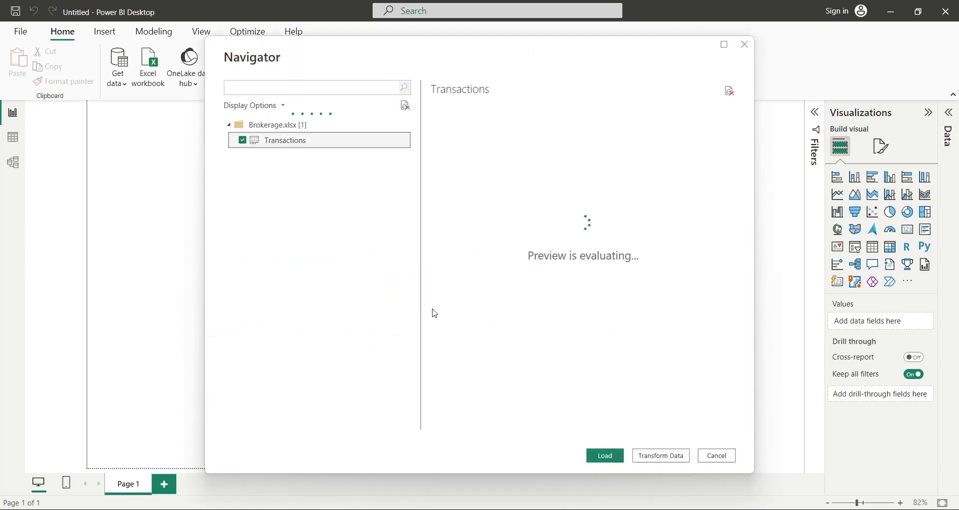
pyautogui.click(602, 455)
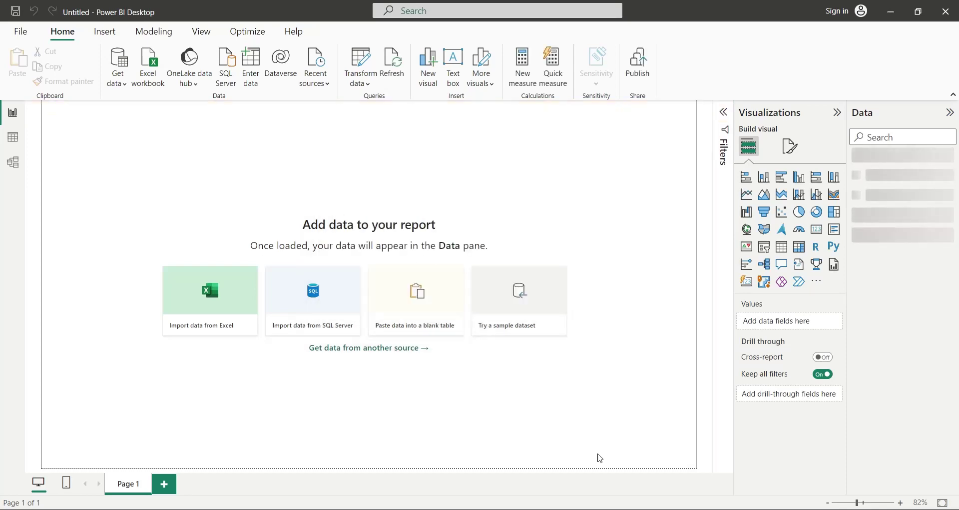
pyautogui.click(855, 158)
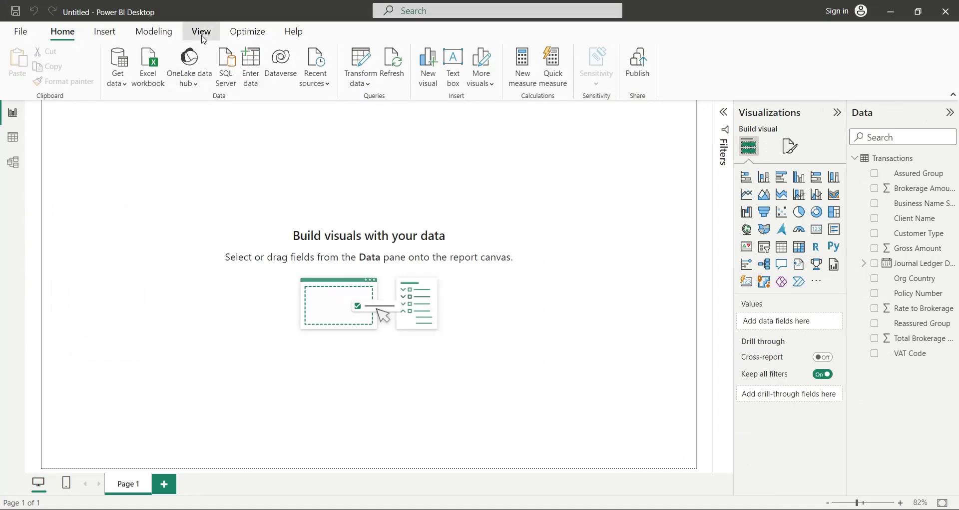
# Apply the Innovate theme from the View tab's Themes gallery
pyautogui.click(200, 31)
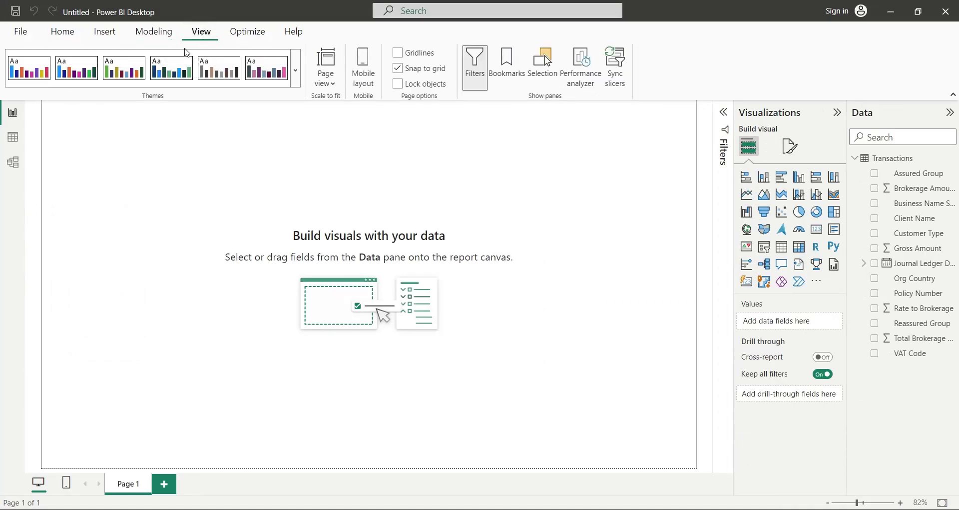
pyautogui.click(296, 70)
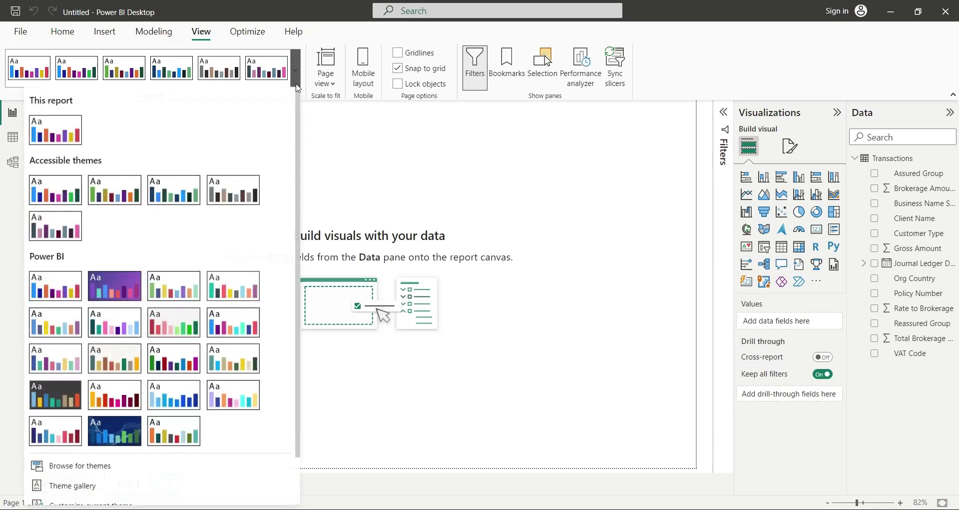
pyautogui.click(63, 398)
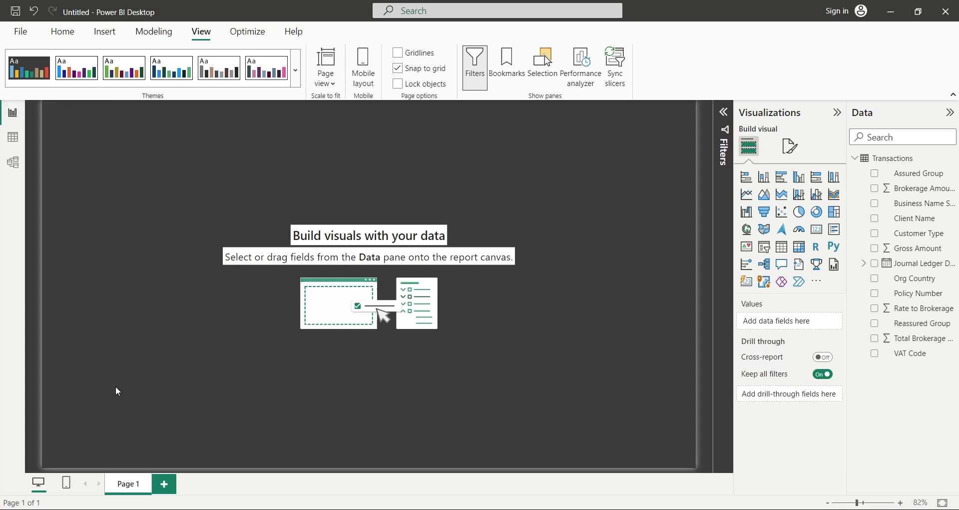
# Insert a text box reading 'Brokerage Dashboard'
pyautogui.click(98, 33)
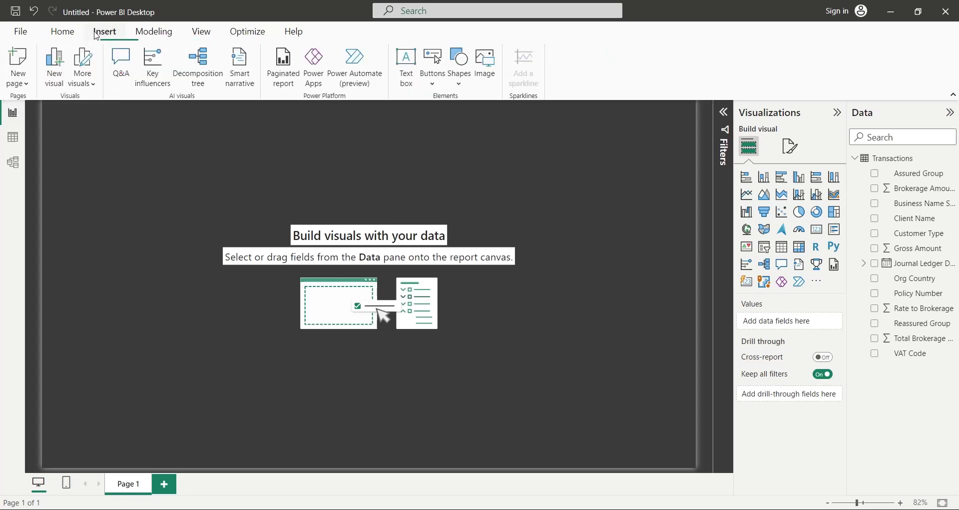
pyautogui.click(408, 65)
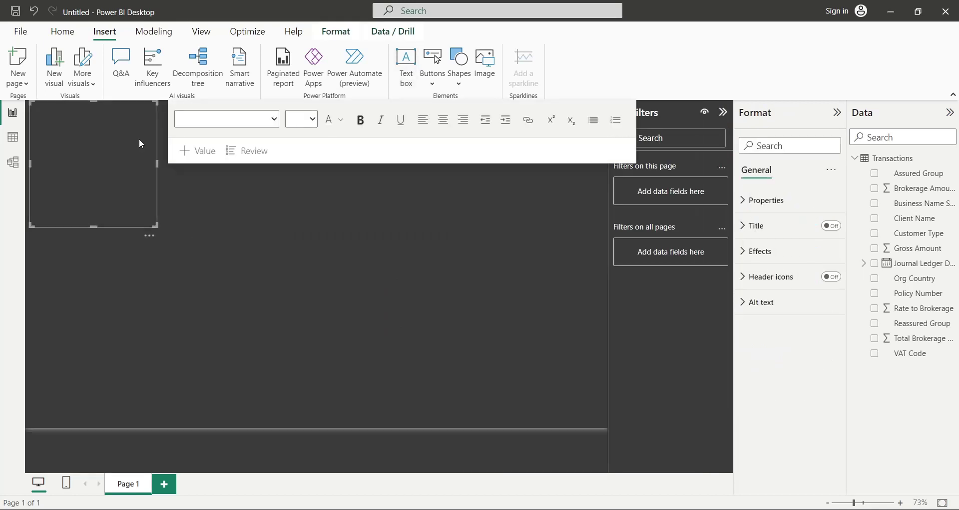
pyautogui.write('Brokerag')
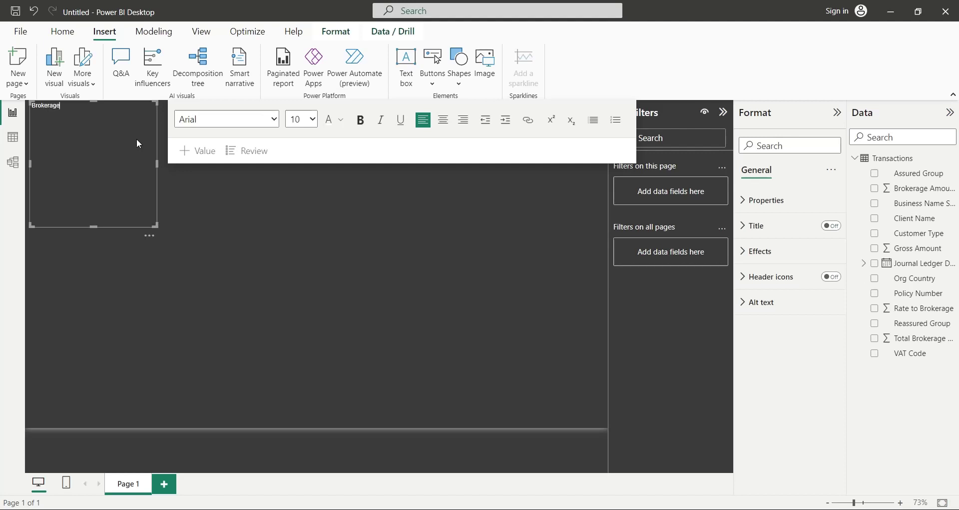
pyautogui.write('e Dashboard')
# Make the title bold at size 36 and stretch its box across the page top
pyautogui.hotkey('ctrl', 'a')
pyautogui.click(305, 119)
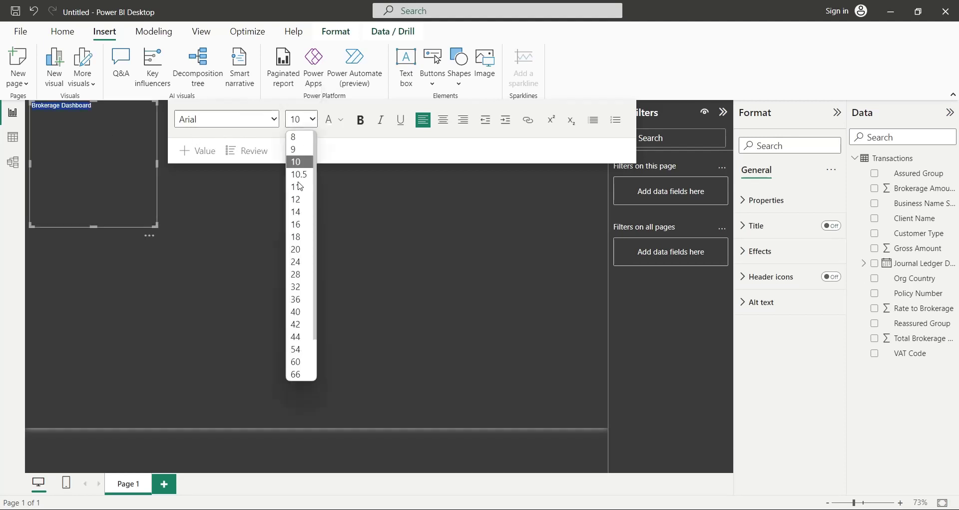
pyautogui.click(297, 299)
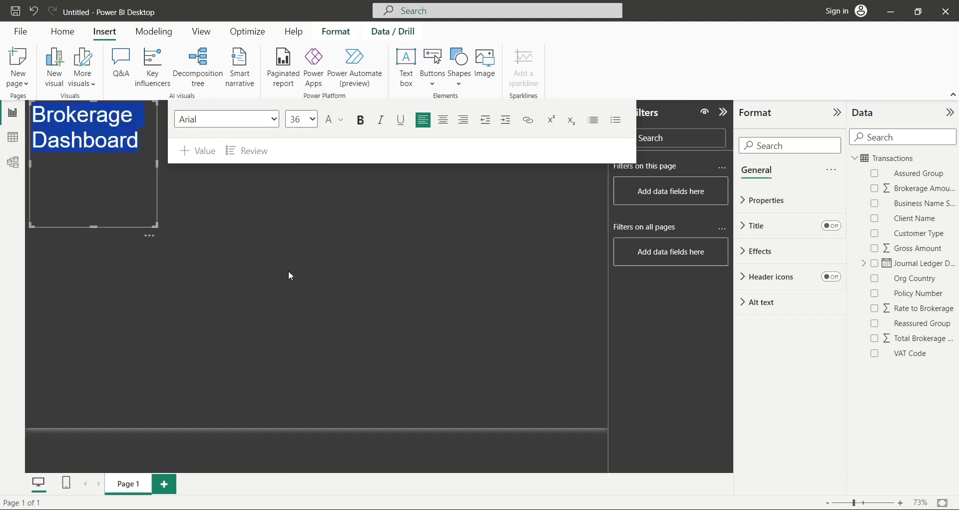
pyautogui.click(362, 120)
pyautogui.click(157, 173)
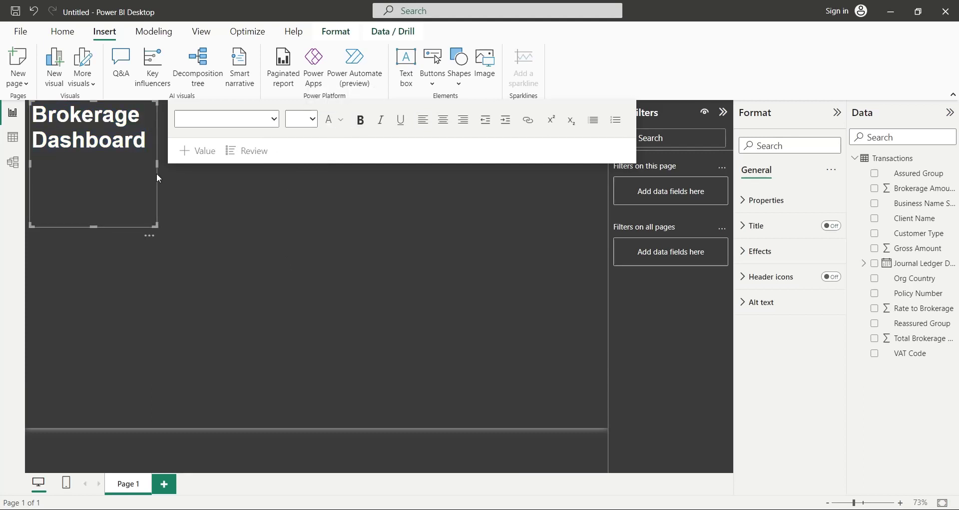
pyautogui.moveTo(156, 225); pyautogui.dragTo(445, 138)
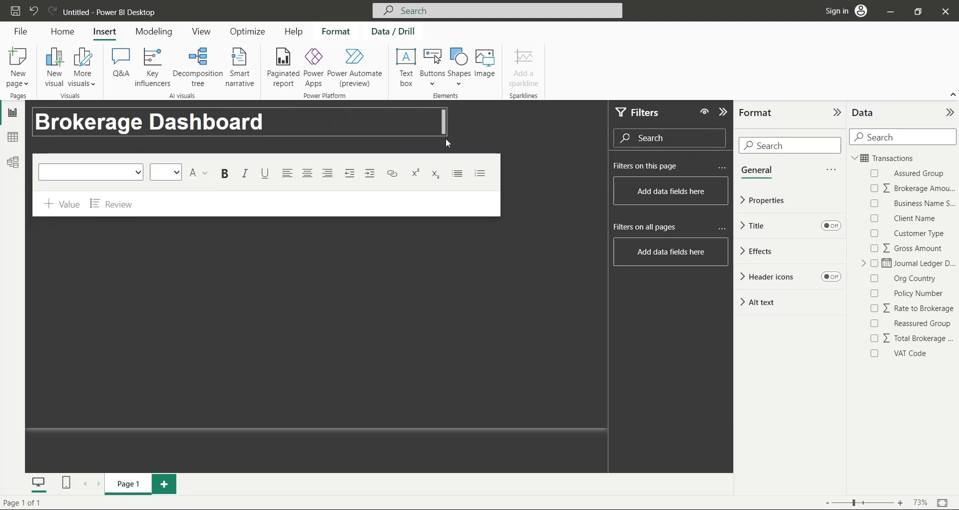
pyautogui.click(410, 231)
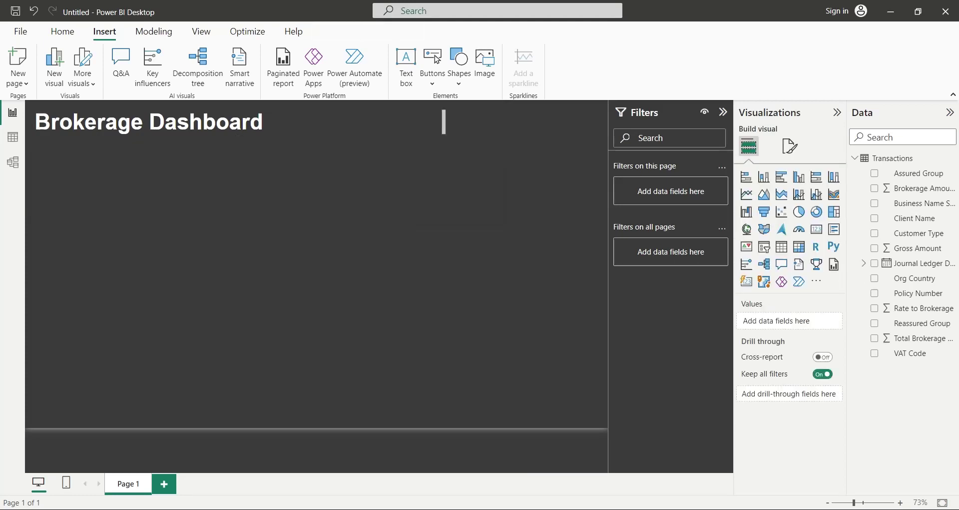
# Add a slicer at the top right beside the title, using Journal Ledger Date's Year
pyautogui.click(764, 247)
pyautogui.moveTo(429, 194); pyautogui.dragTo(590, 111)
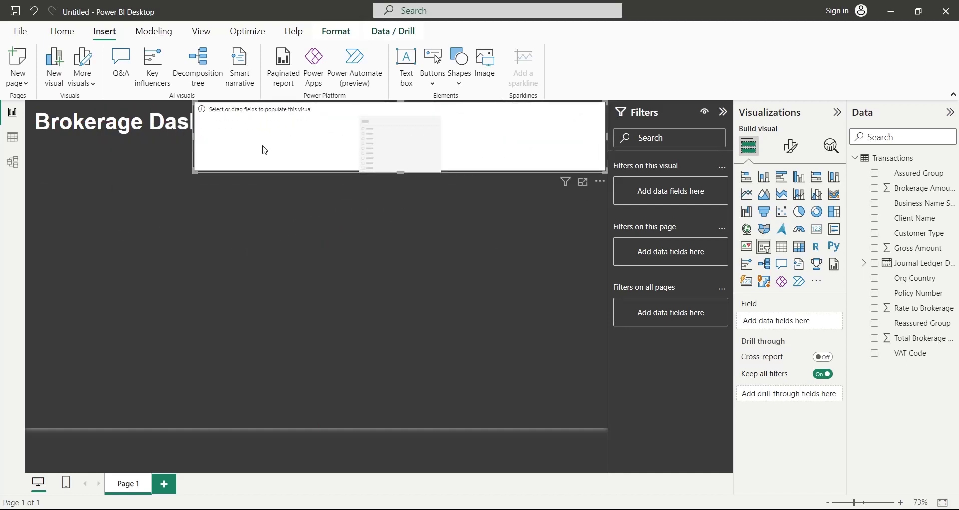
pyautogui.moveTo(195, 140); pyautogui.dragTo(453, 142)
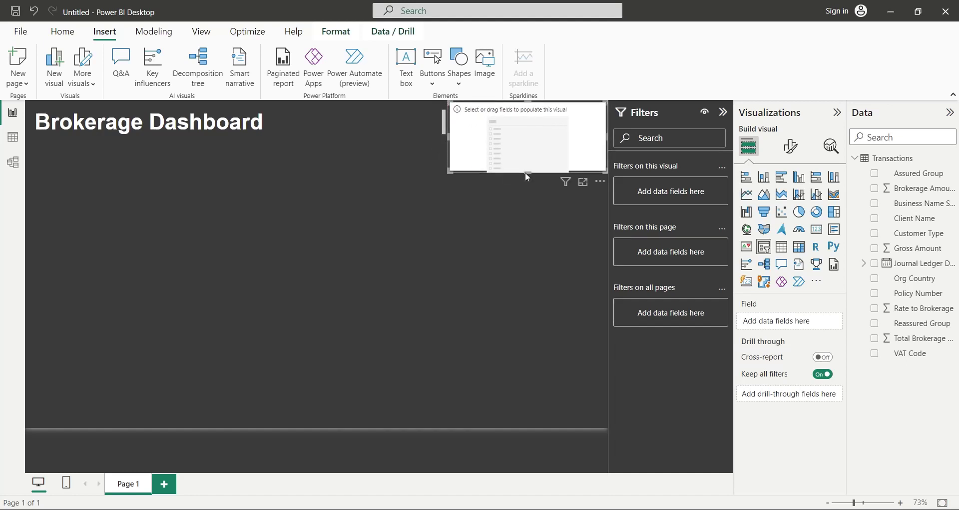
pyautogui.moveTo(526, 171); pyautogui.dragTo(523, 139)
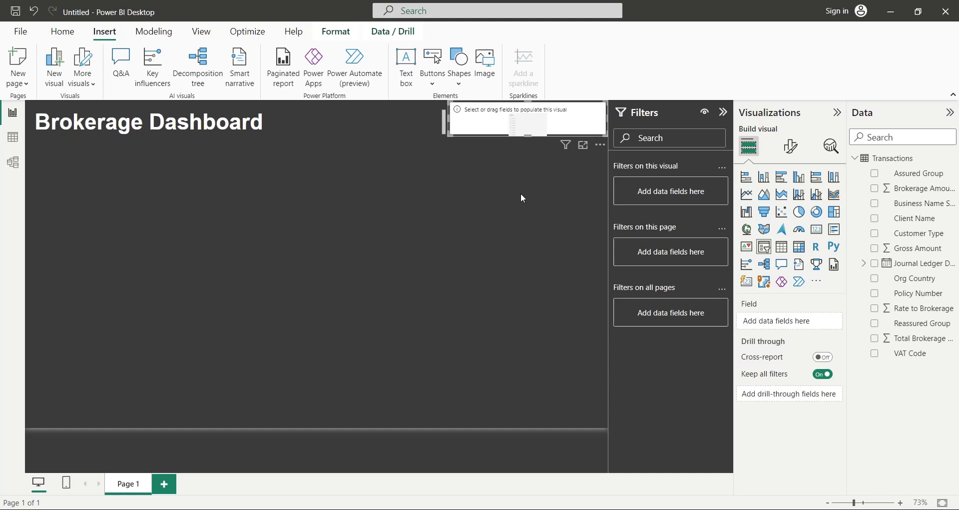
pyautogui.click(864, 263)
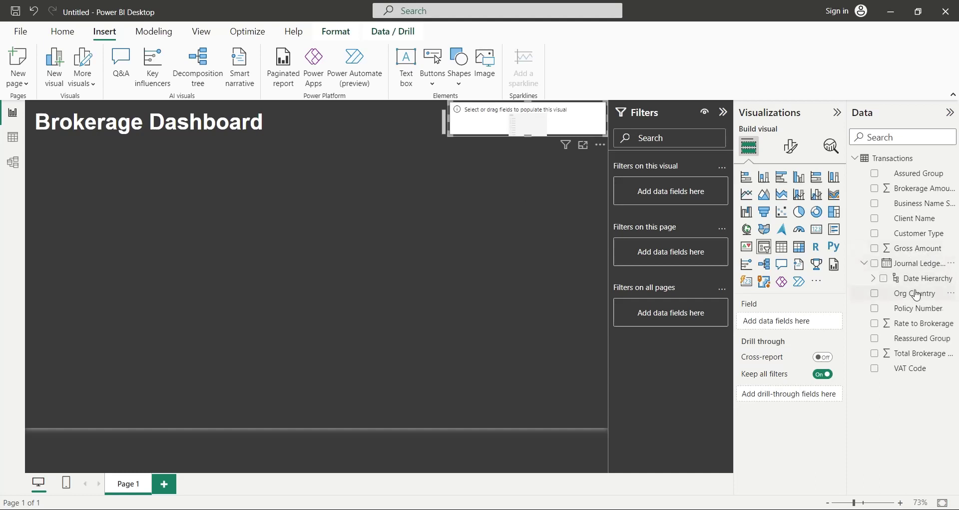
pyautogui.click(873, 277)
pyautogui.moveTo(919, 293); pyautogui.dragTo(813, 327)
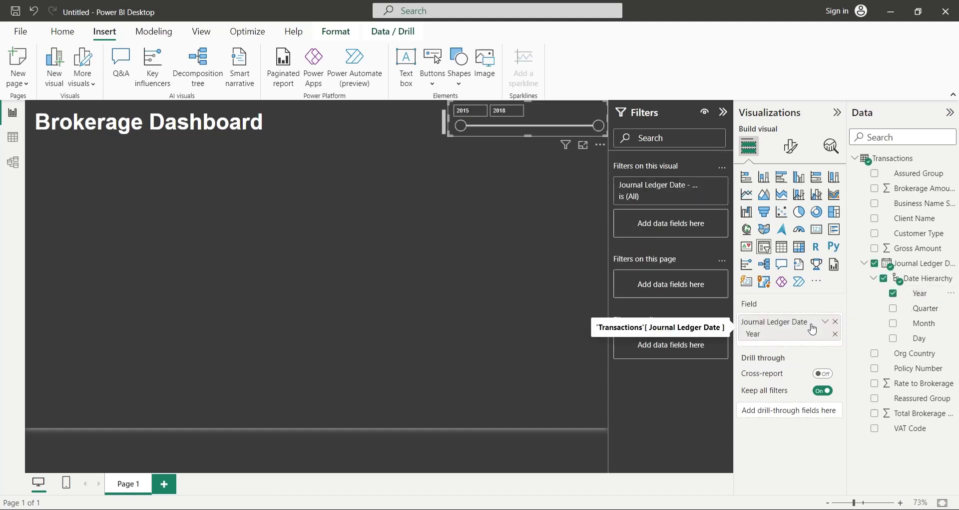
# Switch the slicer style to Dropdown and nudge it into place
pyautogui.click(791, 146)
pyautogui.click(778, 246)
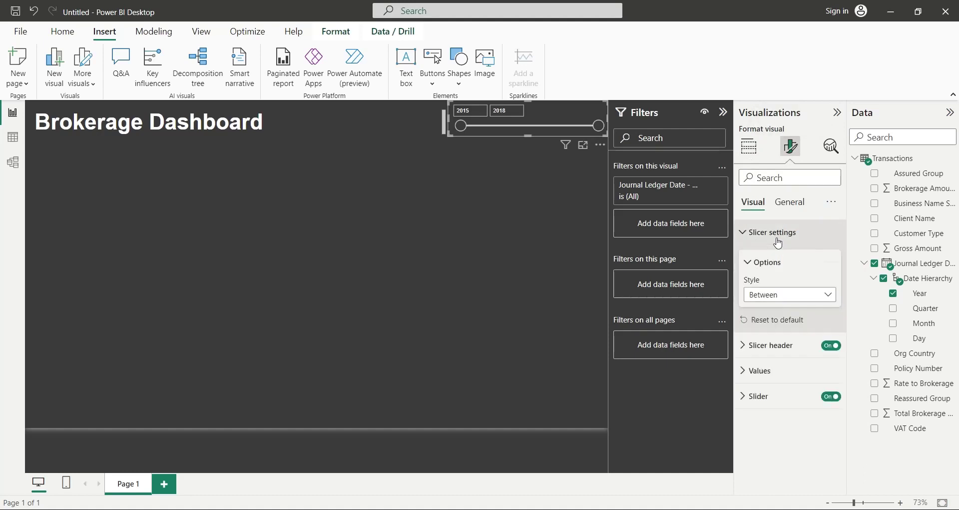
pyautogui.click(791, 295)
pyautogui.click(778, 339)
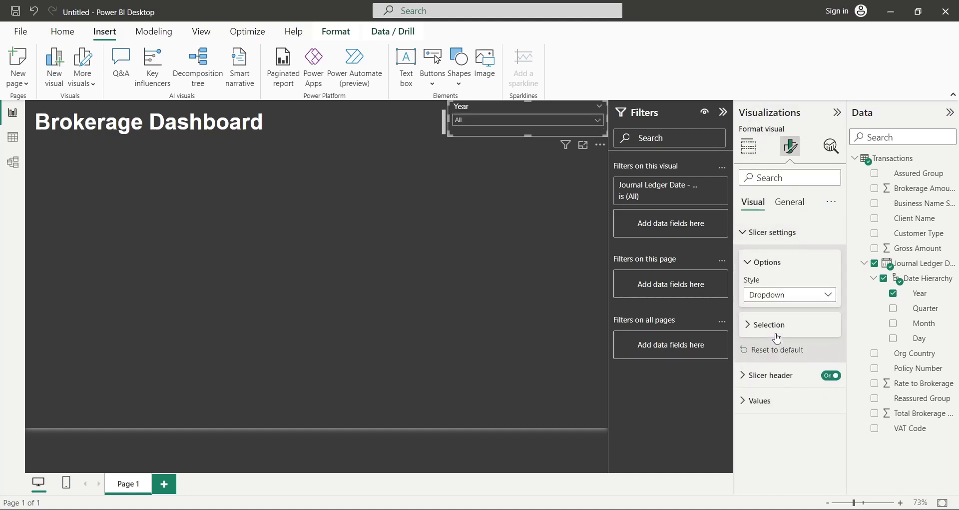
pyautogui.click(450, 209)
pyautogui.click(540, 139)
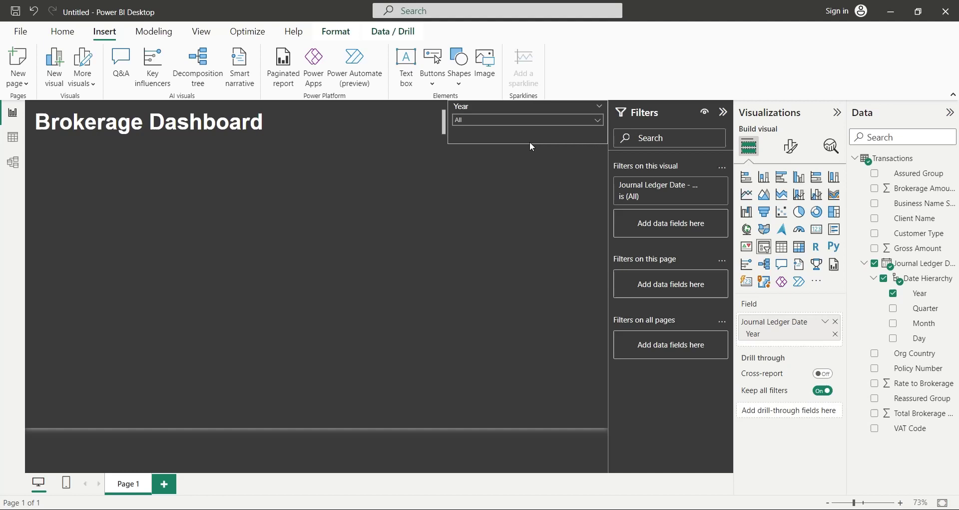
pyautogui.click(452, 119)
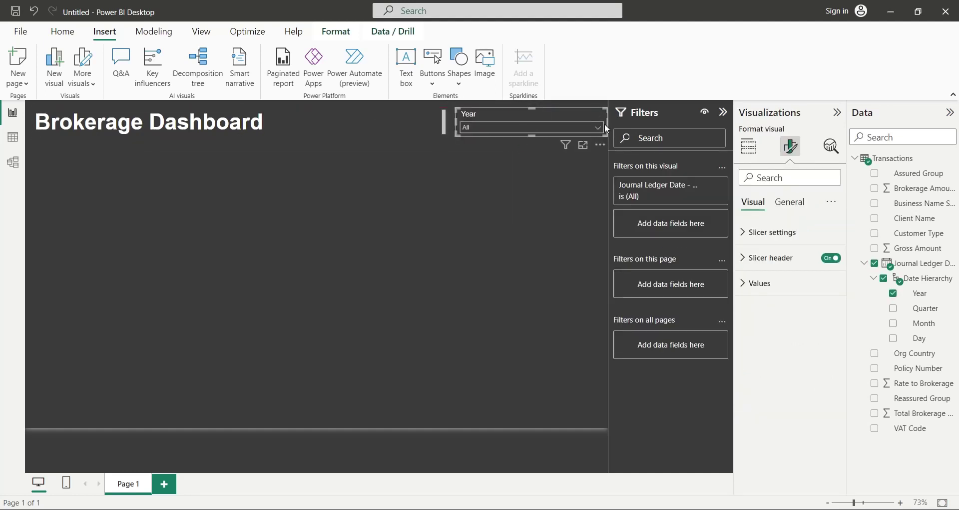
pyautogui.click(542, 203)
# Collapse the Filters pane and set the canvas background to black with 62% transparency
pyautogui.click(201, 32)
pyautogui.click(724, 112)
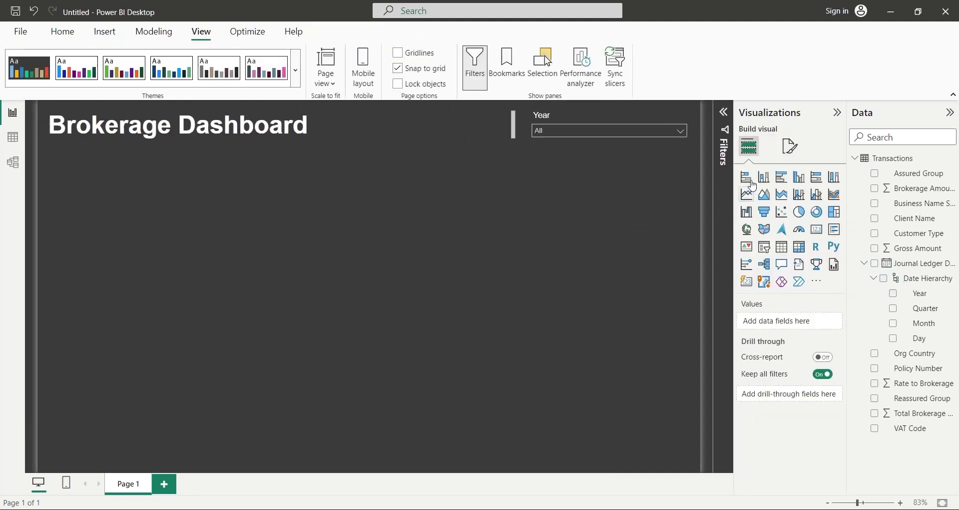
pyautogui.click(792, 146)
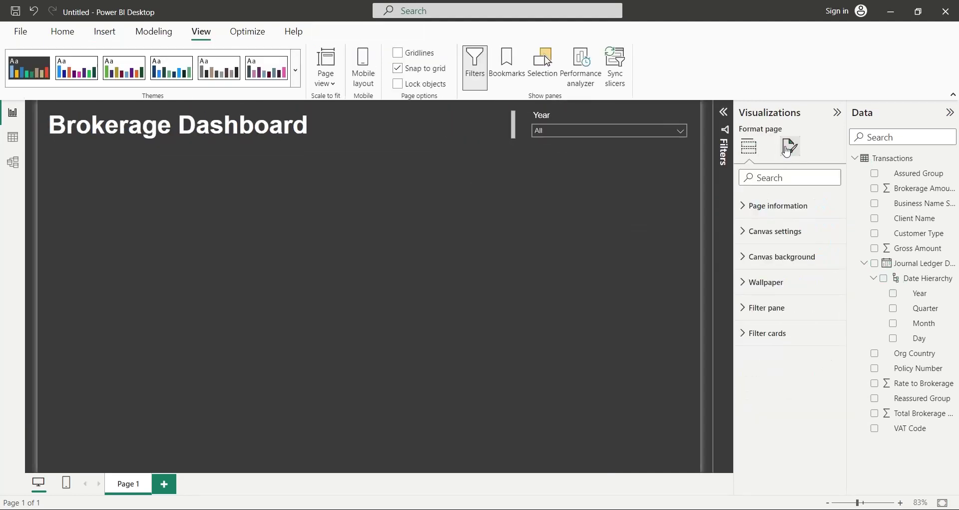
pyautogui.click(760, 229)
pyautogui.click(756, 232)
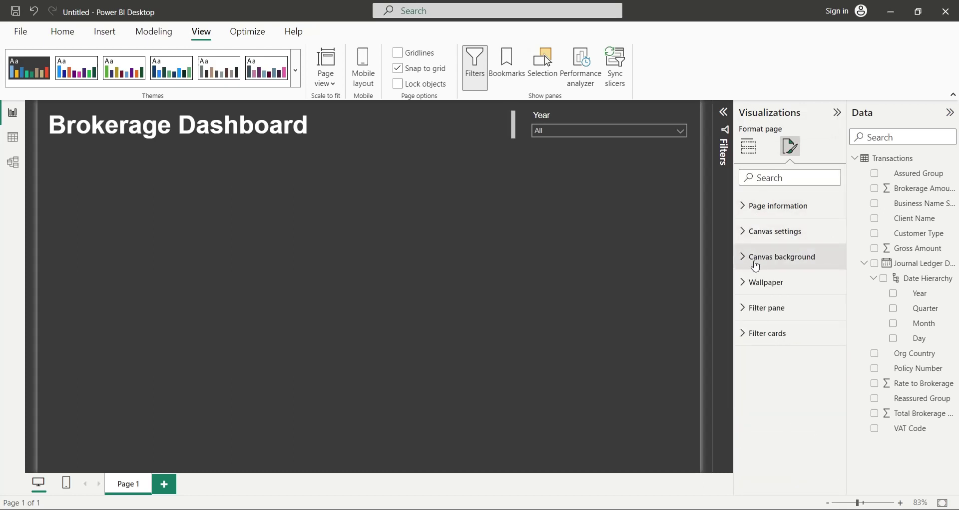
pyautogui.click(757, 257)
pyautogui.click(769, 300)
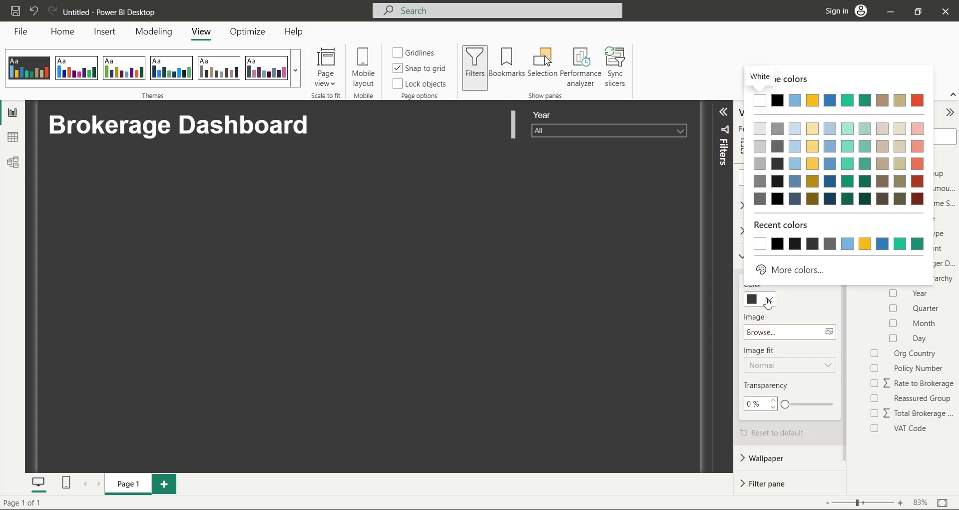
pyautogui.click(778, 199)
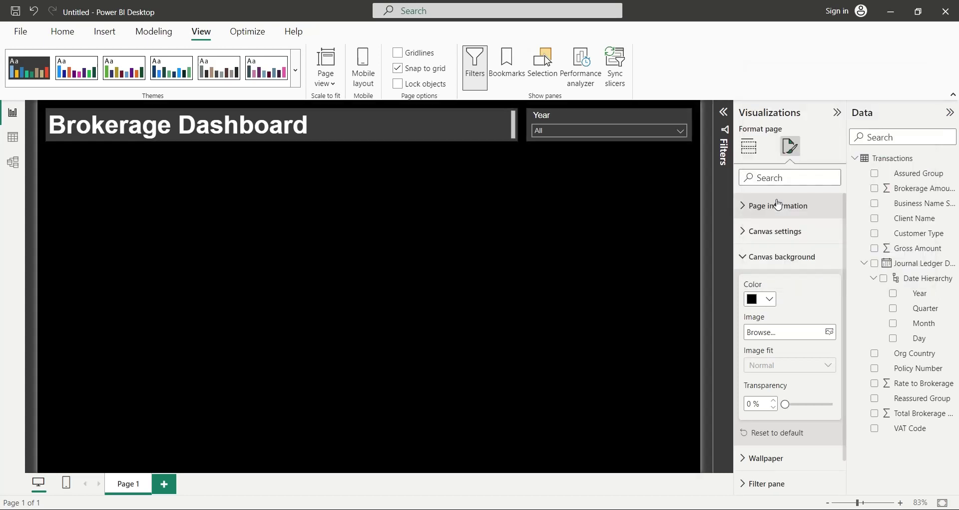
pyautogui.moveTo(785, 404); pyautogui.dragTo(815, 411)
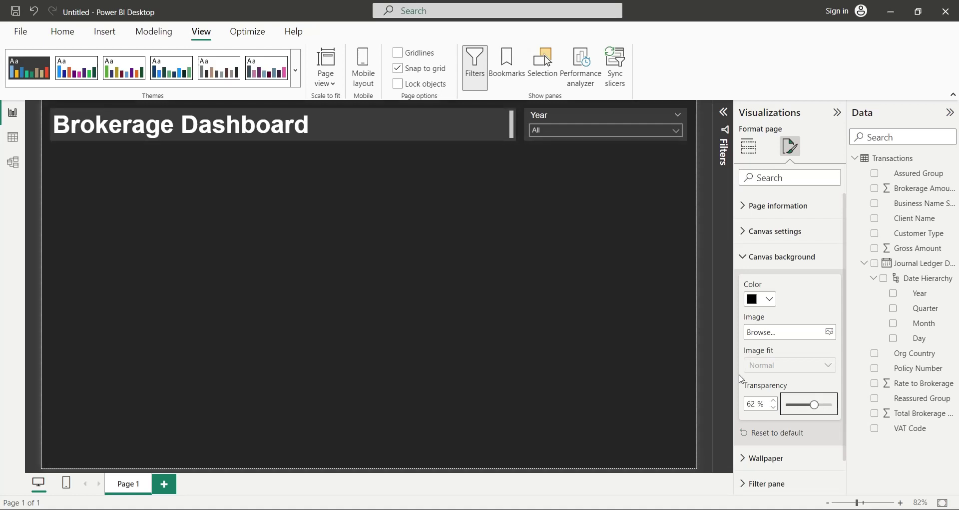
pyautogui.click(679, 374)
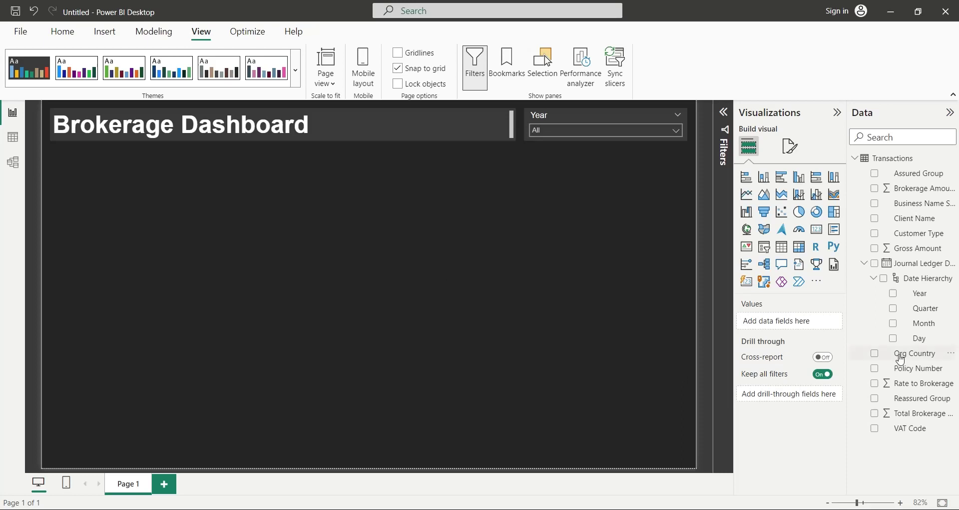
# Place an Org Country map on the left half, with bubbles sized by Brokerage Amount
pyautogui.moveTo(907, 353); pyautogui.dragTo(275, 149)
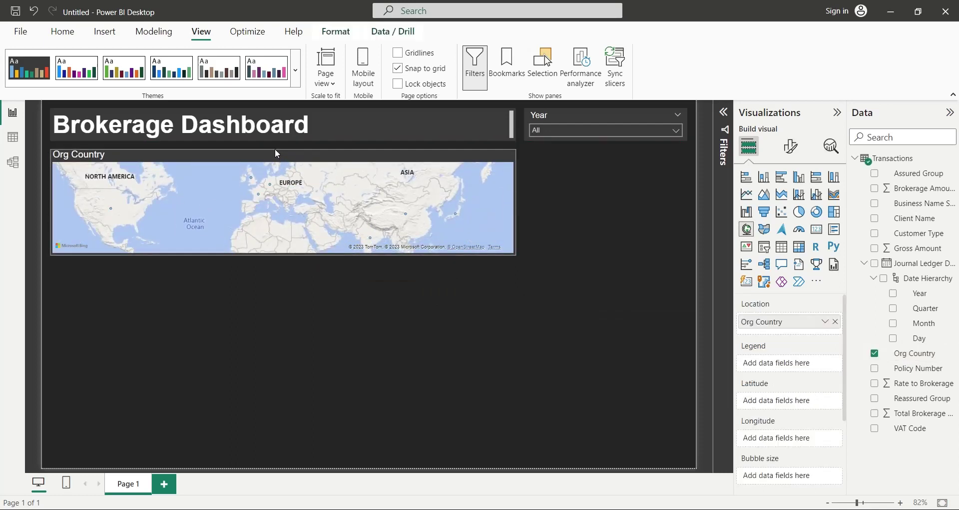
pyautogui.moveTo(516, 203); pyautogui.dragTo(338, 198)
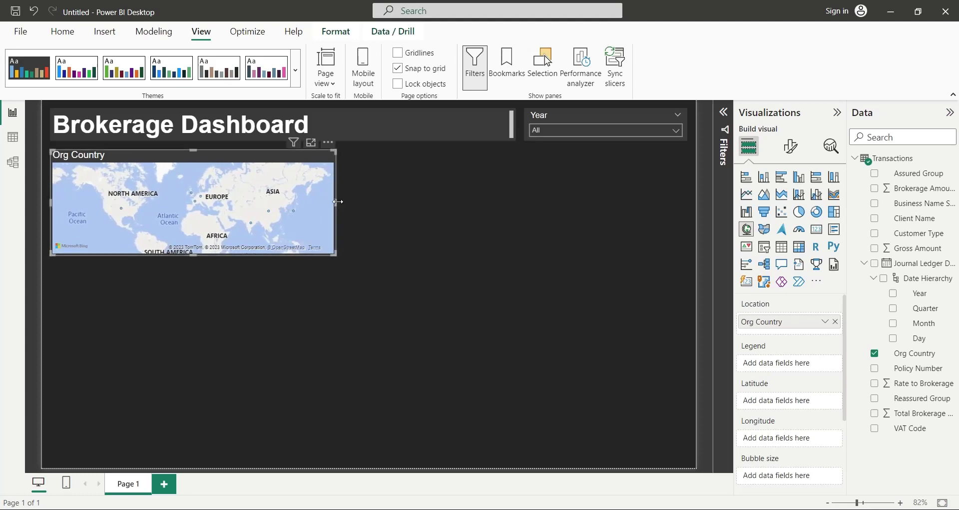
pyautogui.moveTo(193, 255); pyautogui.dragTo(198, 279)
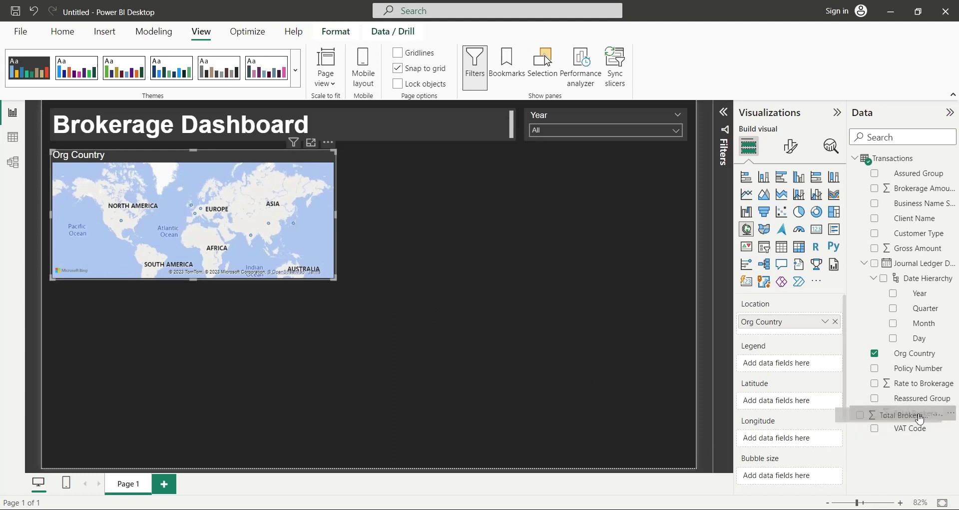
pyautogui.moveTo(922, 413); pyautogui.dragTo(758, 477)
pyautogui.doubleClick(763, 475)
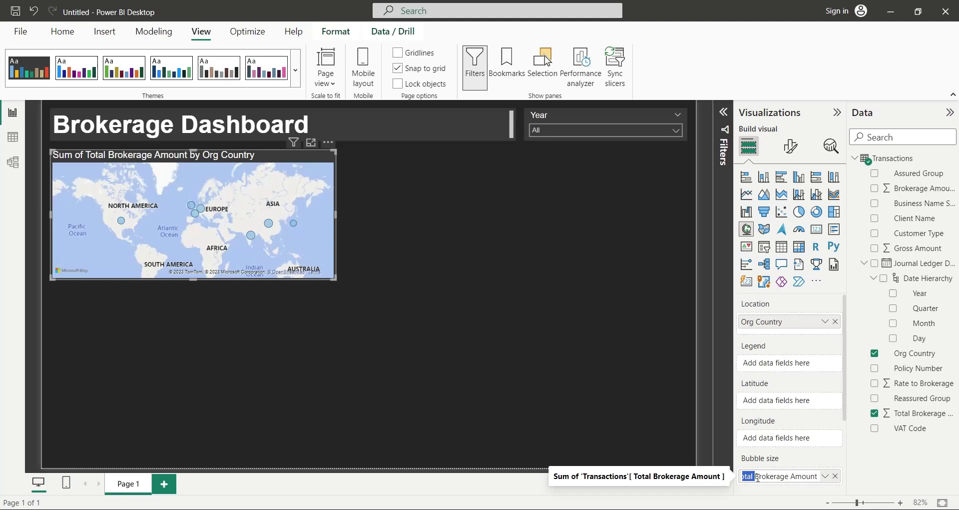
pyautogui.press('BackSpace')
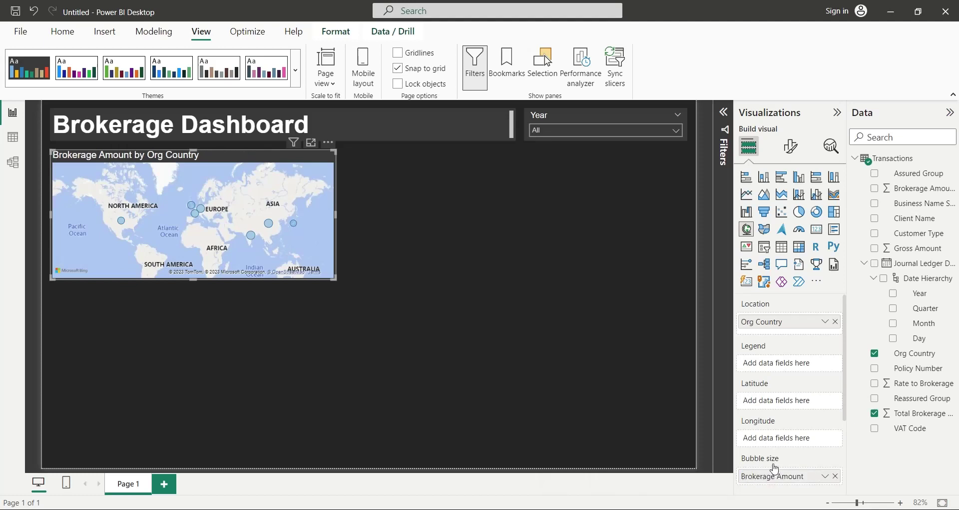
# Try the years 2015 to 2018 in the Year slicer, settling on 2017
pyautogui.click(677, 132)
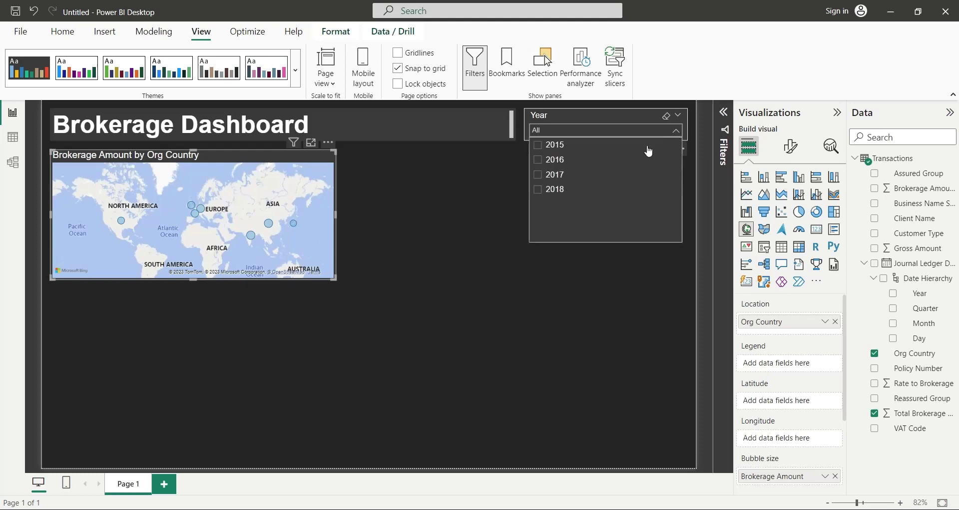
pyautogui.click(557, 148)
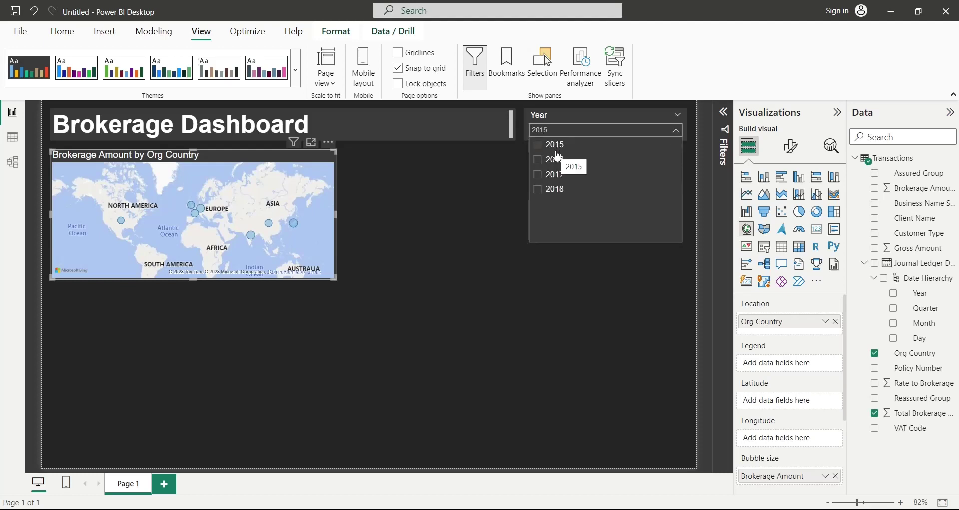
pyautogui.click(545, 161)
pyautogui.click(549, 175)
pyautogui.click(551, 191)
pyautogui.click(549, 175)
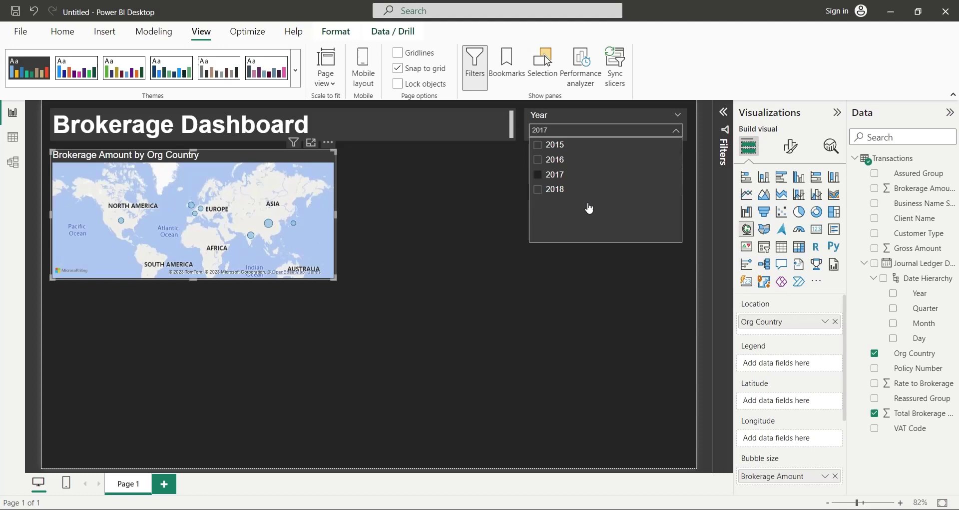
# Rename the map's Org Country location field to 'Country'
pyautogui.doubleClick(764, 325)
pyautogui.doubleClick(751, 322)
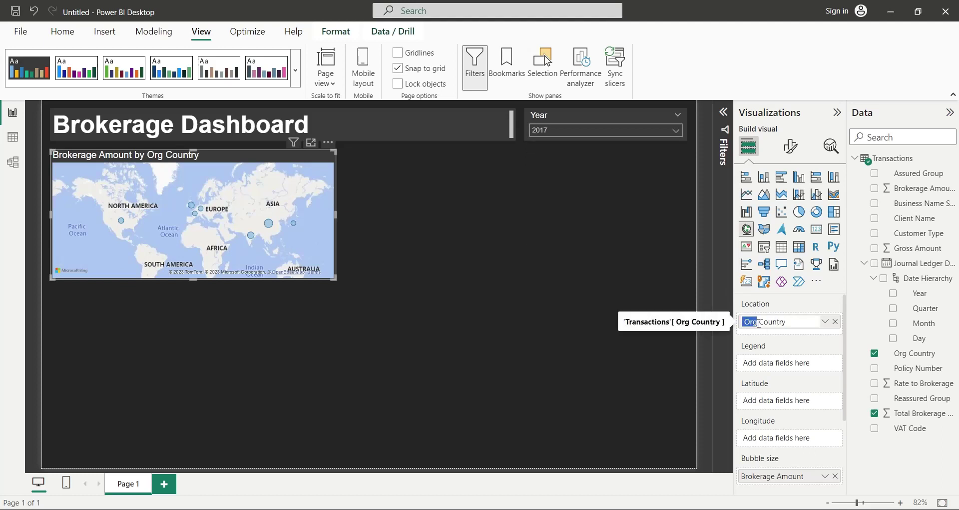
pyautogui.press('BackSpace')
pyautogui.press('Delete')
pyautogui.press('Return')
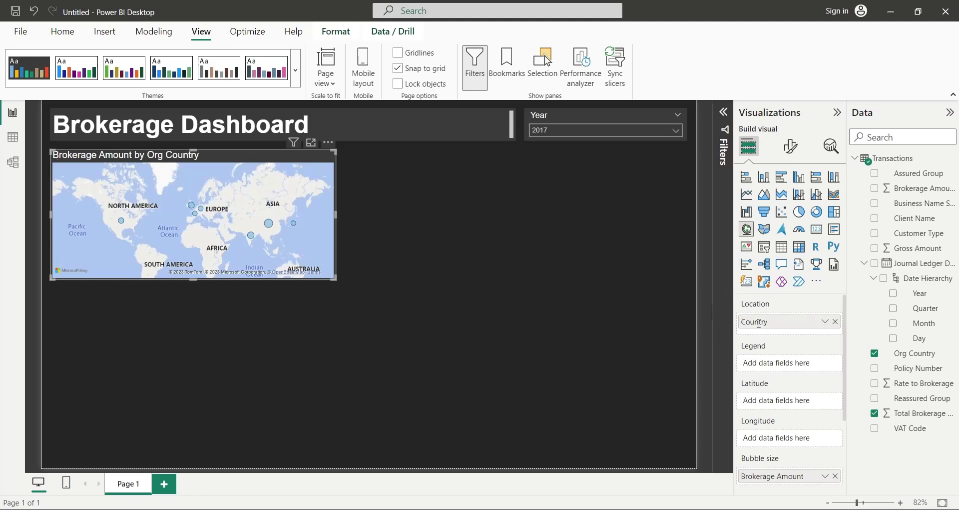
pyautogui.click(580, 322)
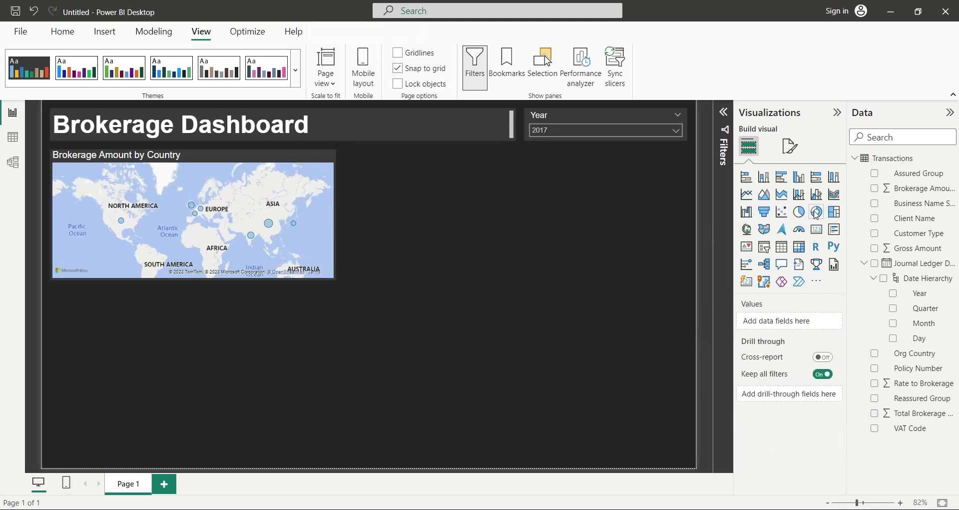
# Place a donut chart right of the map, sized to match its height
pyautogui.moveTo(315, 306); pyautogui.dragTo(588, 173)
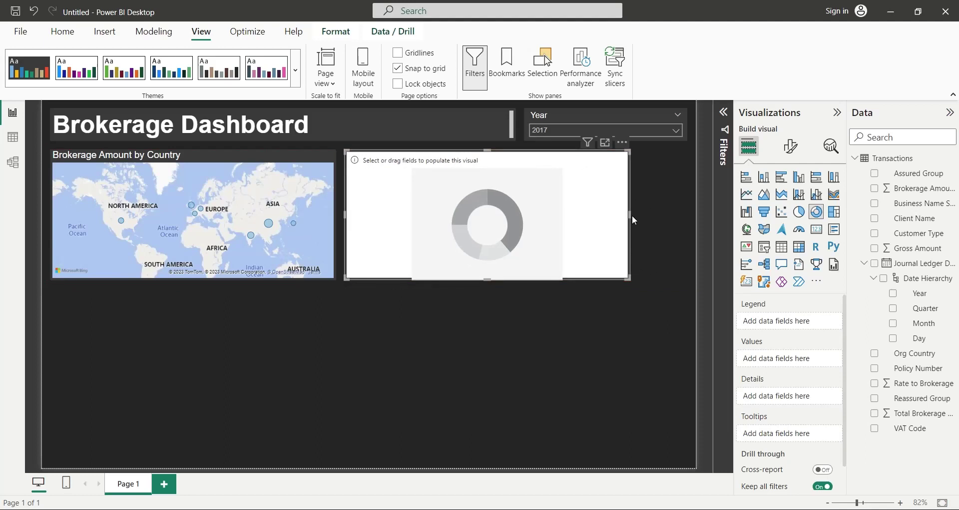
pyautogui.moveTo(633, 219); pyautogui.dragTo(516, 218)
pyautogui.moveTo(428, 279); pyautogui.dragTo(427, 239)
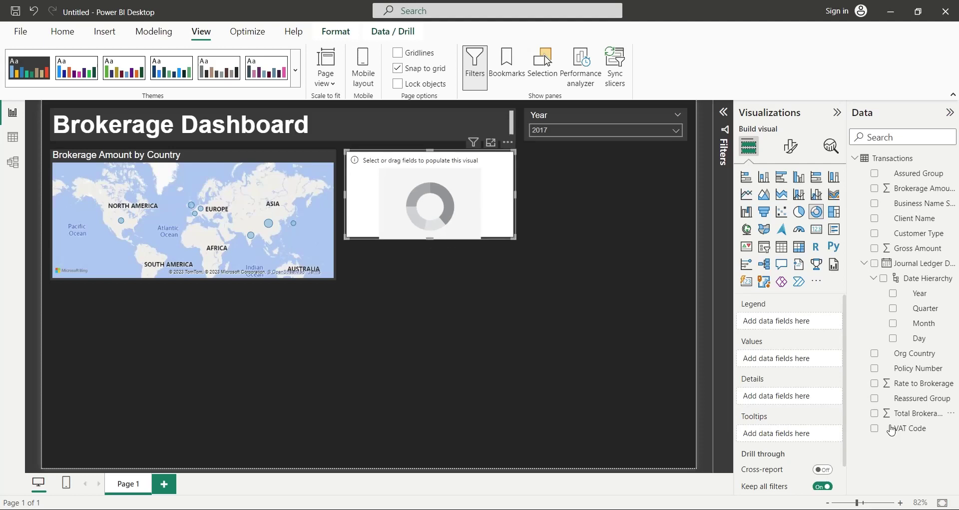
# Give the donut Brokerage Amount as values and Assured Group as legend
pyautogui.moveTo(934, 413); pyautogui.dragTo(787, 360)
pyautogui.doubleClick(786, 359)
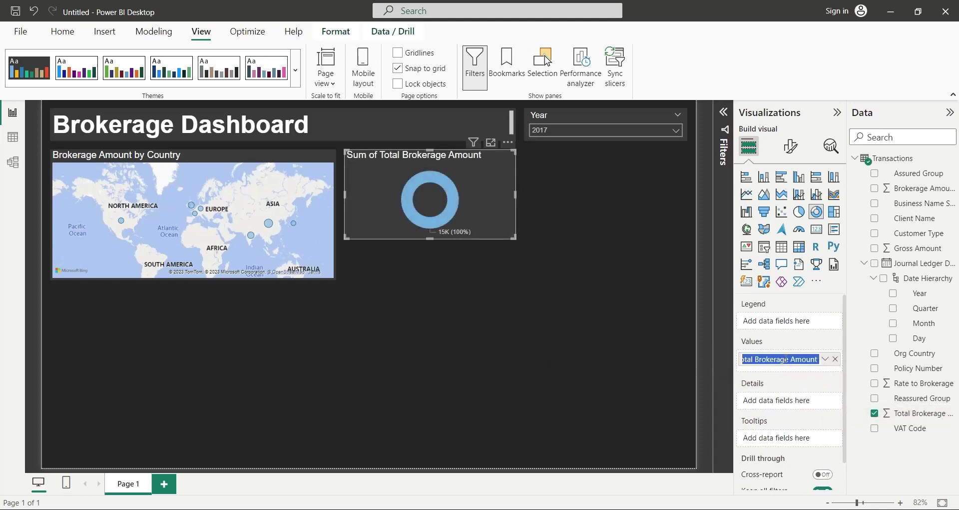
pyautogui.doubleClick(756, 360)
pyautogui.press('BackSpace')
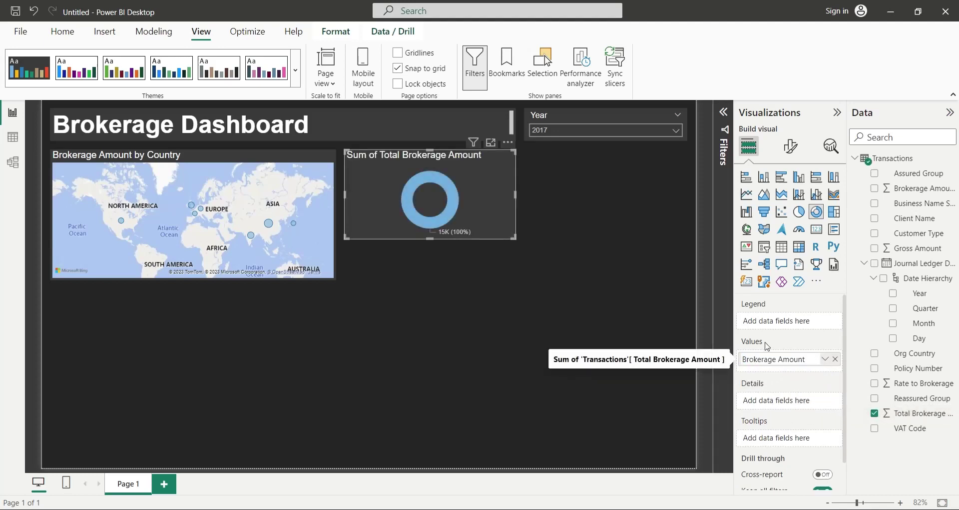
pyautogui.press('Return')
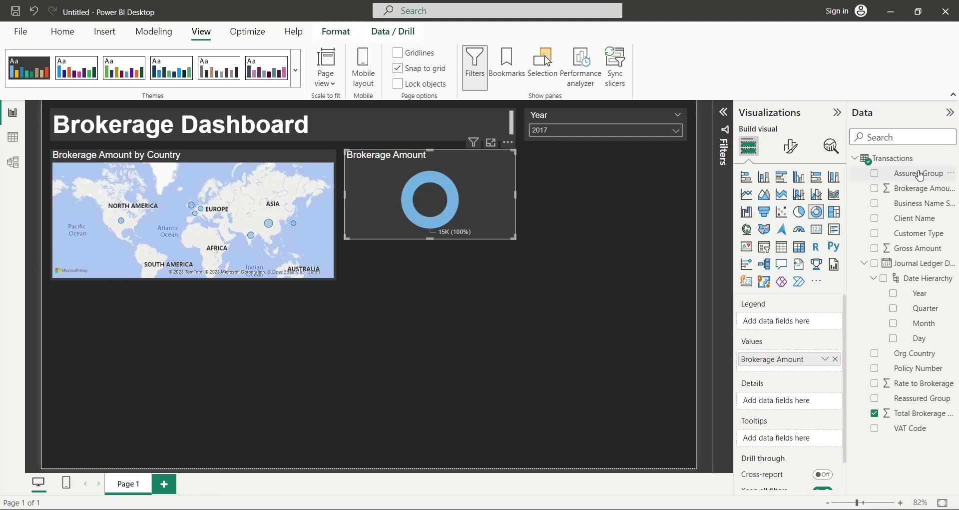
pyautogui.moveTo(918, 173); pyautogui.dragTo(815, 324)
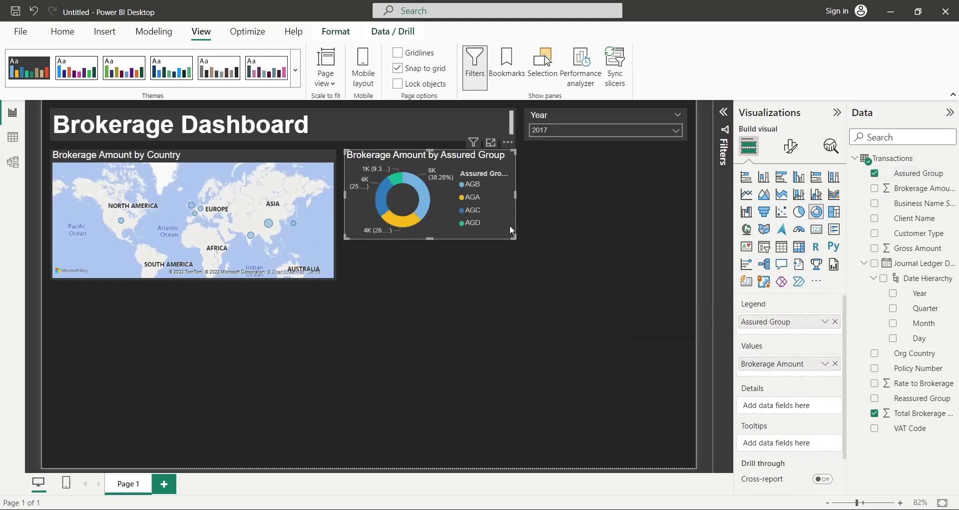
# Duplicate the donut below the original and change its legend from Assured Group to Reassured Group
pyautogui.hotkey('ctrl', 'c')
pyautogui.hotkey('ctrl', 'v')
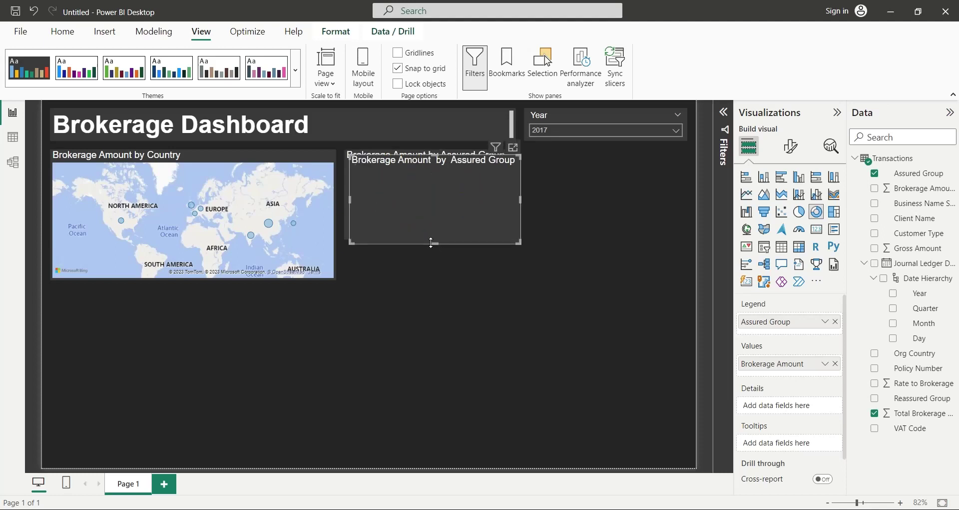
pyautogui.moveTo(434, 232); pyautogui.dragTo(442, 328)
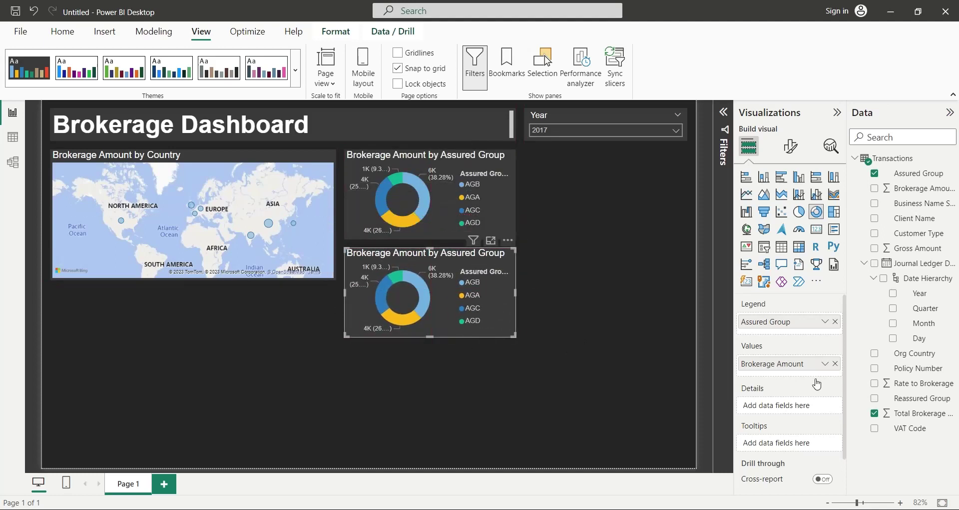
pyautogui.click(835, 321)
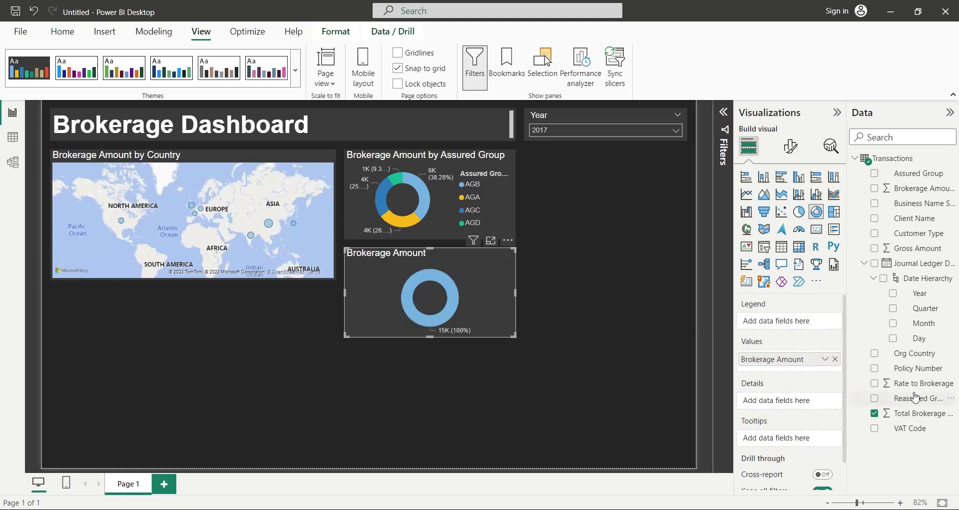
pyautogui.moveTo(916, 397); pyautogui.dragTo(796, 325)
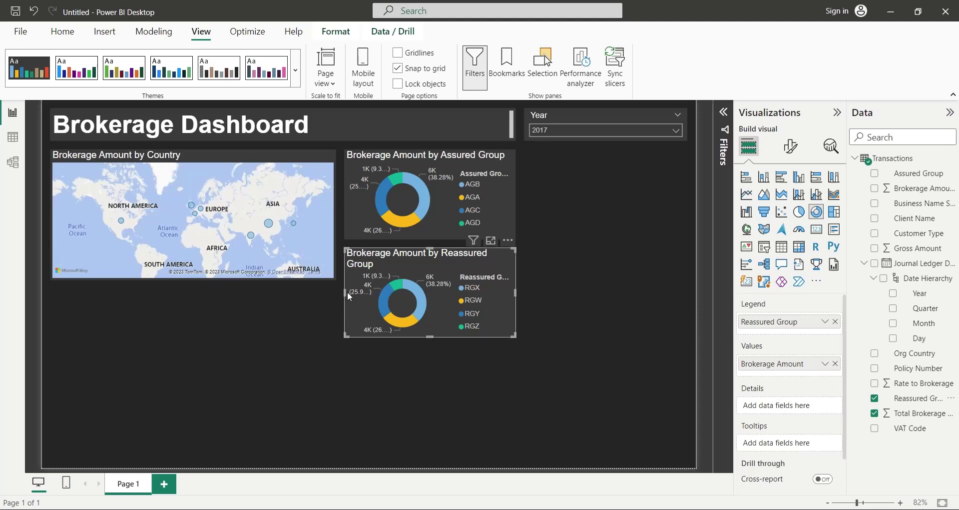
# Widen both donuts to the left, narrowing the map
pyautogui.moveTo(344, 291); pyautogui.dragTo(336, 290)
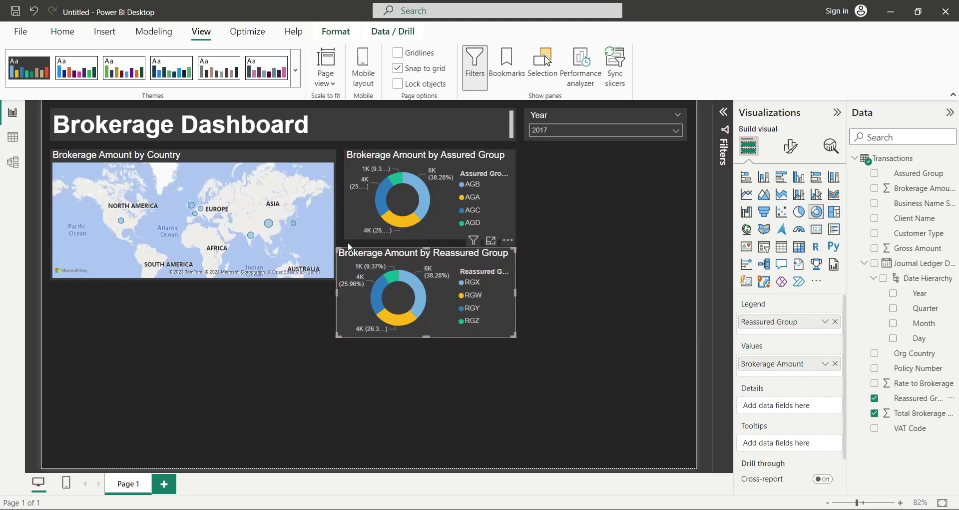
pyautogui.click(348, 222)
pyautogui.moveTo(344, 195); pyautogui.dragTo(327, 213)
pyautogui.click(332, 194)
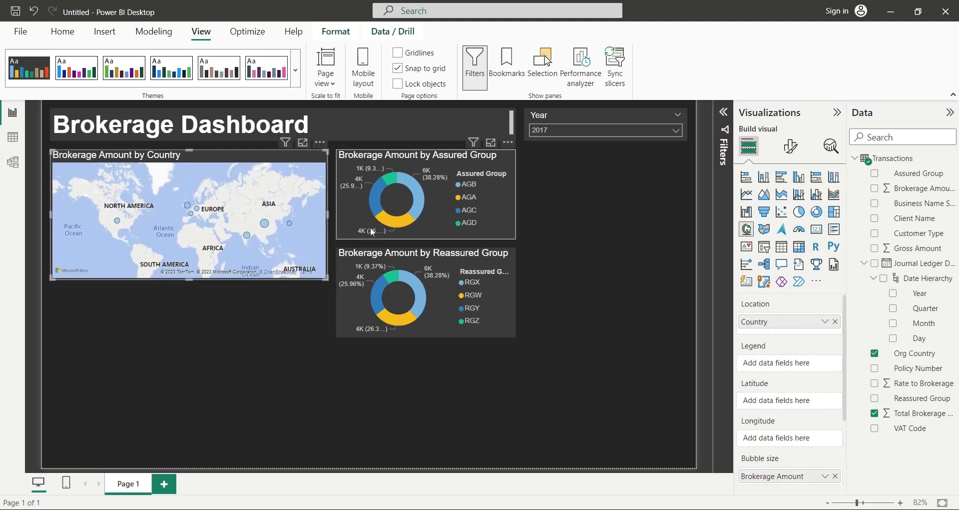
pyautogui.click(526, 260)
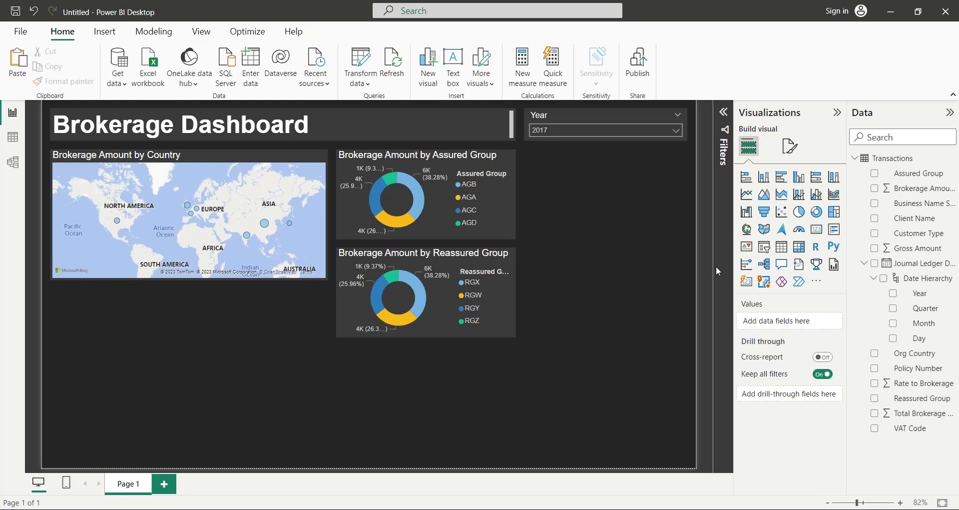
# Add a Customer Type stacked bar chart below the donuts, valued by Total Brokerage Amount renamed 'Brokerage Amount'
pyautogui.moveTo(900, 233); pyautogui.dragTo(417, 368)
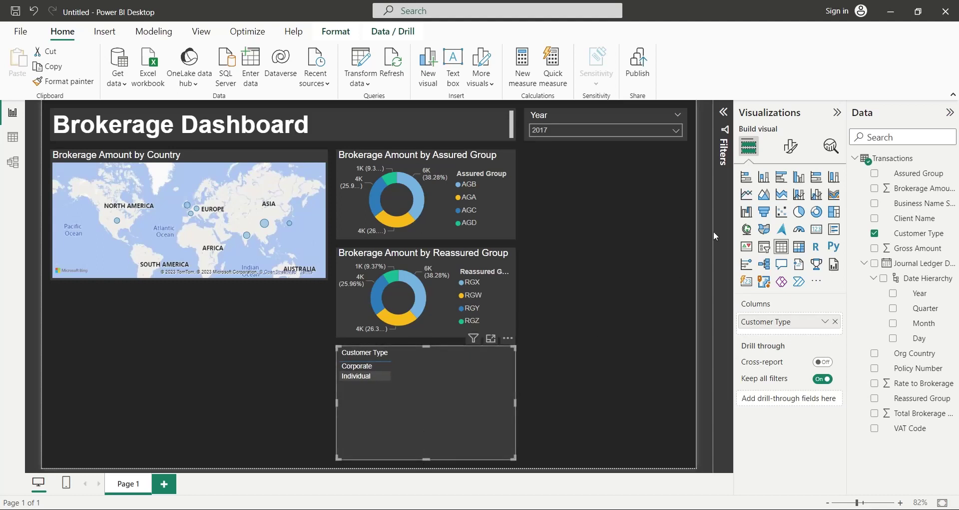
pyautogui.click(746, 178)
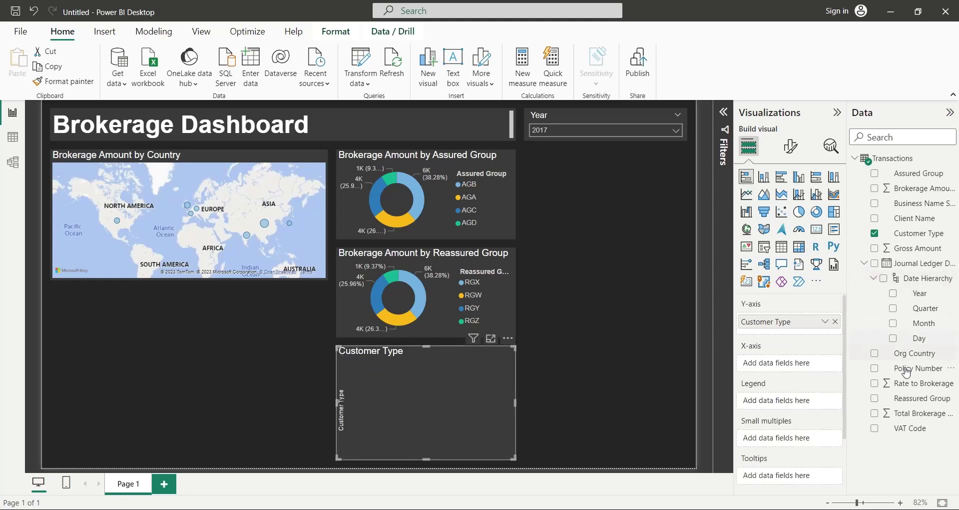
pyautogui.moveTo(913, 413); pyautogui.dragTo(807, 367)
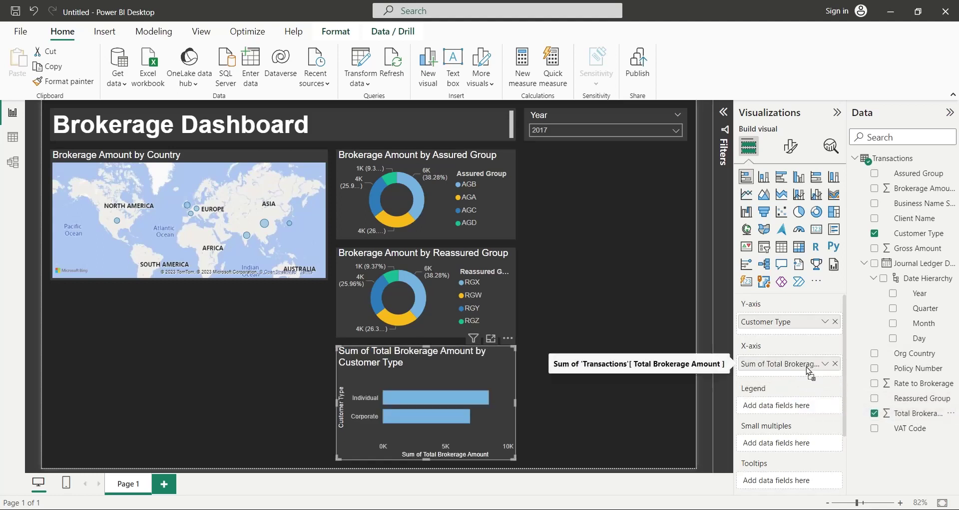
pyautogui.doubleClick(787, 364)
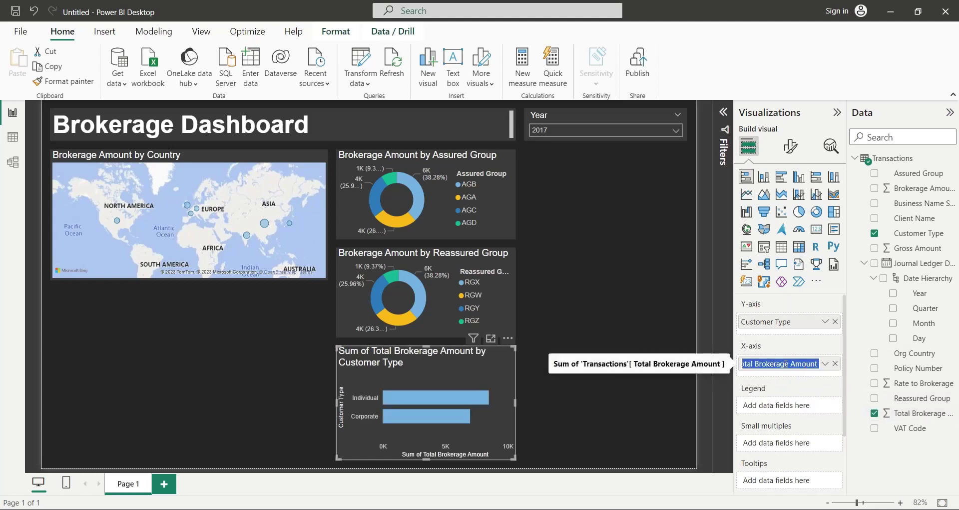
pyautogui.keyDown('shift'); pyautogui.click(757, 363); pyautogui.keyUp('shift')
pyautogui.press('BackSpace')
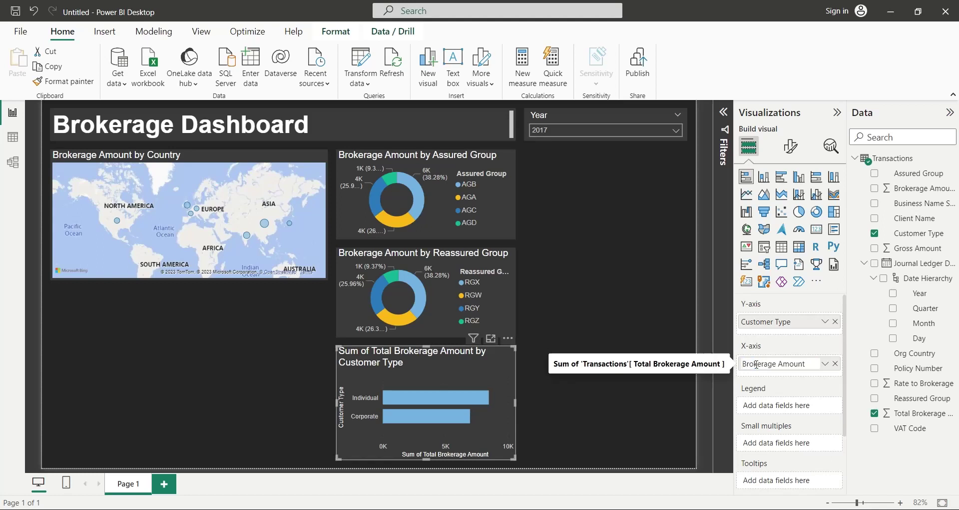
pyautogui.press('Return')
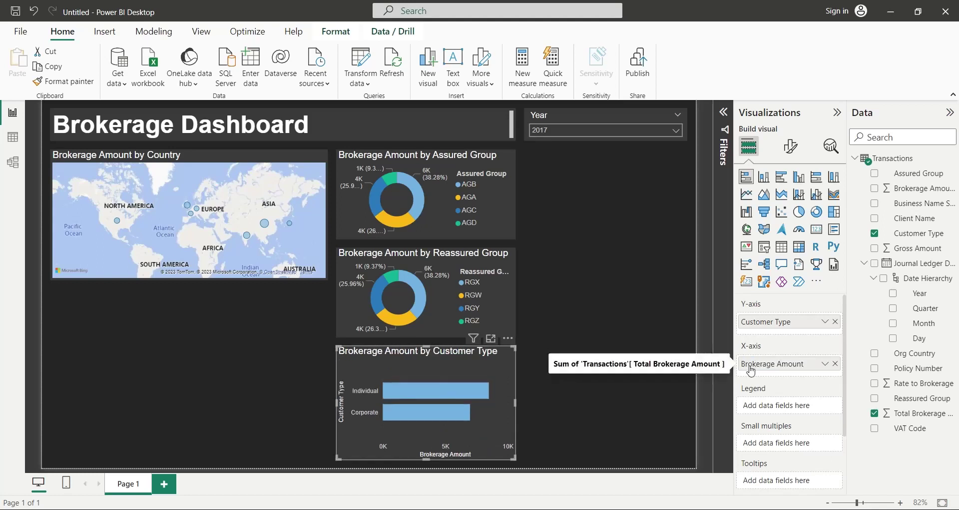
pyautogui.click(559, 424)
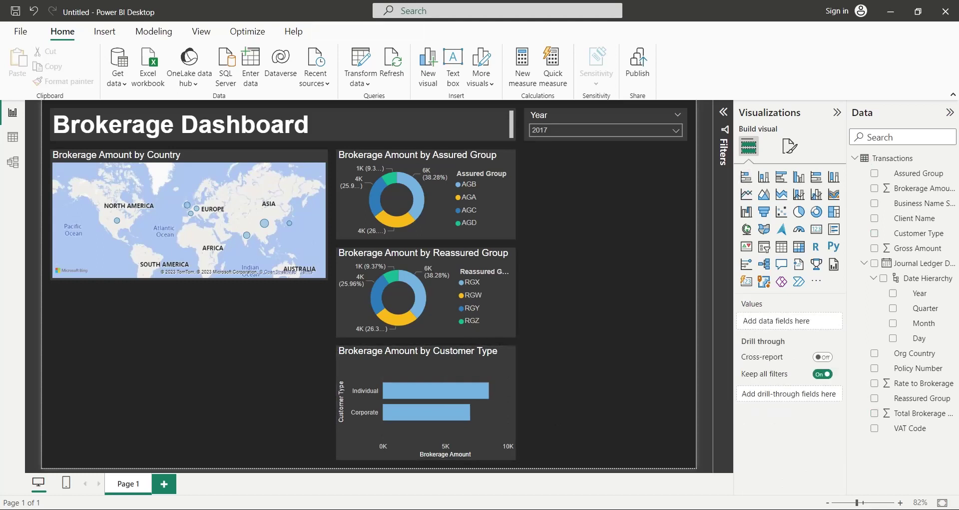
# Place a new gauge beside the Year slicer, narrowed and slightly taller
pyautogui.click(799, 229)
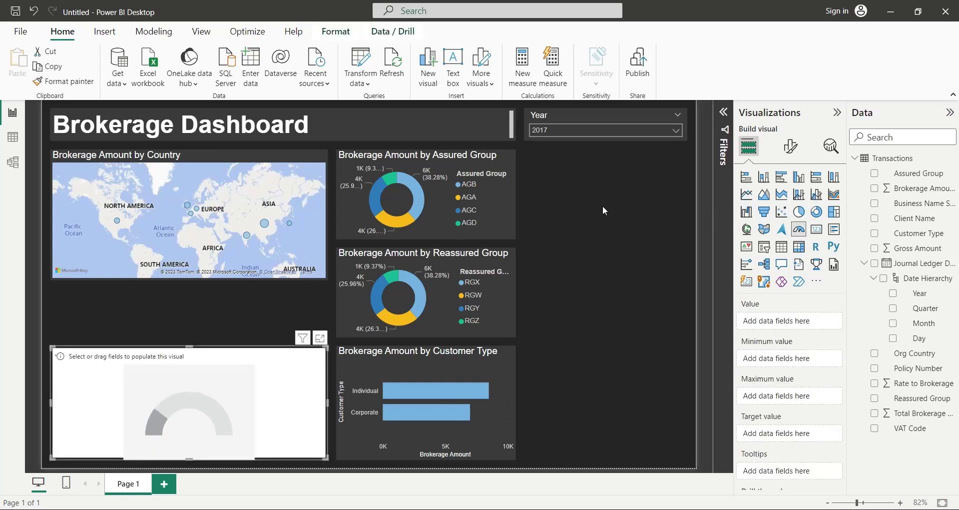
pyautogui.moveTo(322, 349); pyautogui.dragTo(683, 153)
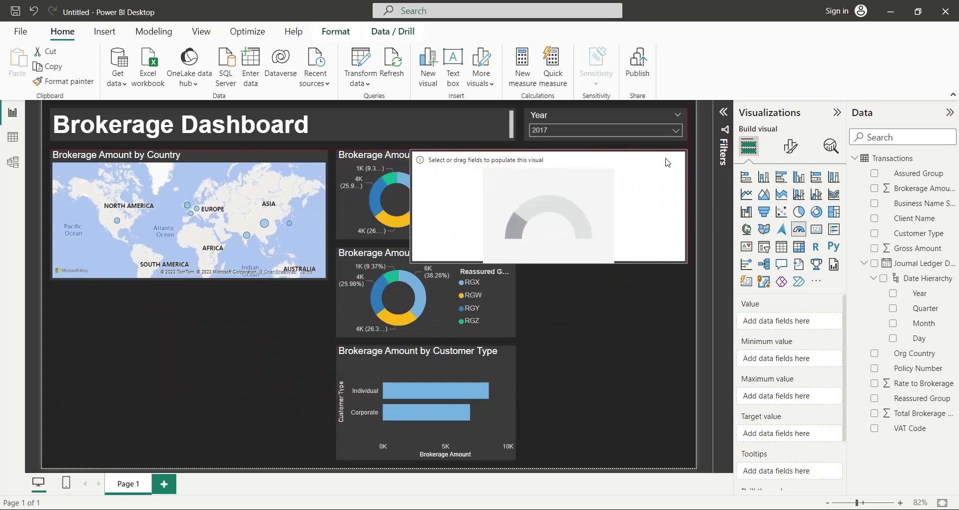
pyautogui.moveTo(411, 207); pyautogui.dragTo(525, 212)
pyautogui.moveTo(605, 264); pyautogui.dragTo(604, 278)
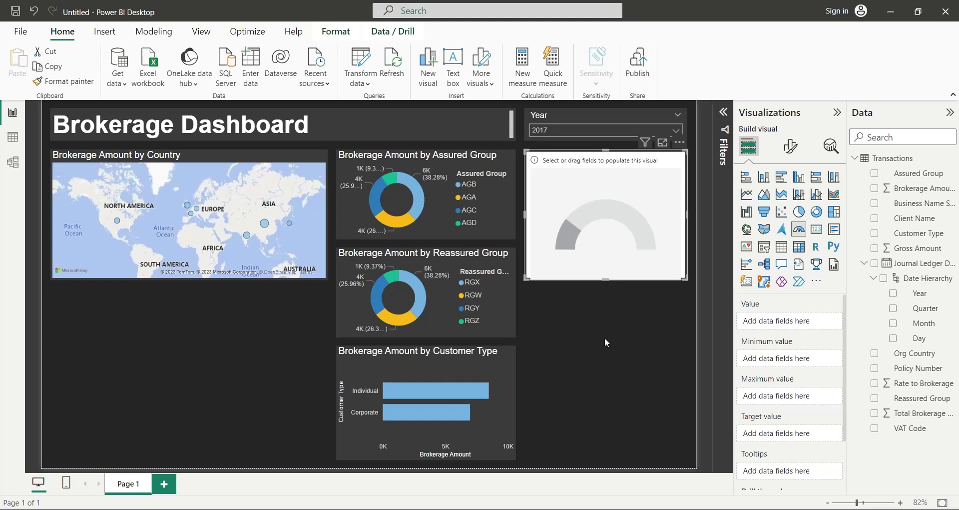
# Show Rate to Brokerage as the gauge value, dropping the 'Sum of' prefix and using Average
pyautogui.moveTo(919, 383); pyautogui.dragTo(812, 320)
pyautogui.doubleClick(776, 322)
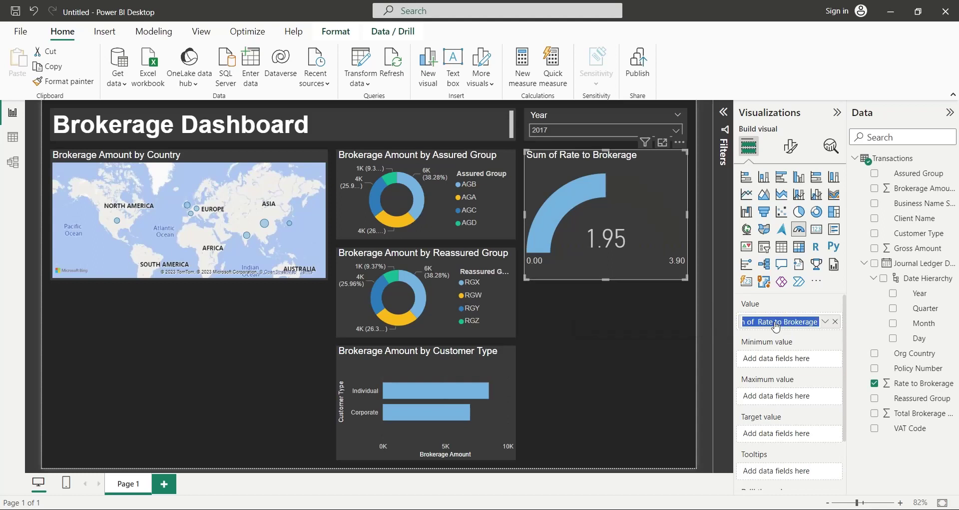
pyautogui.click(760, 321)
pyautogui.hotkey('shift', 'Home')
pyautogui.press('BackSpace')
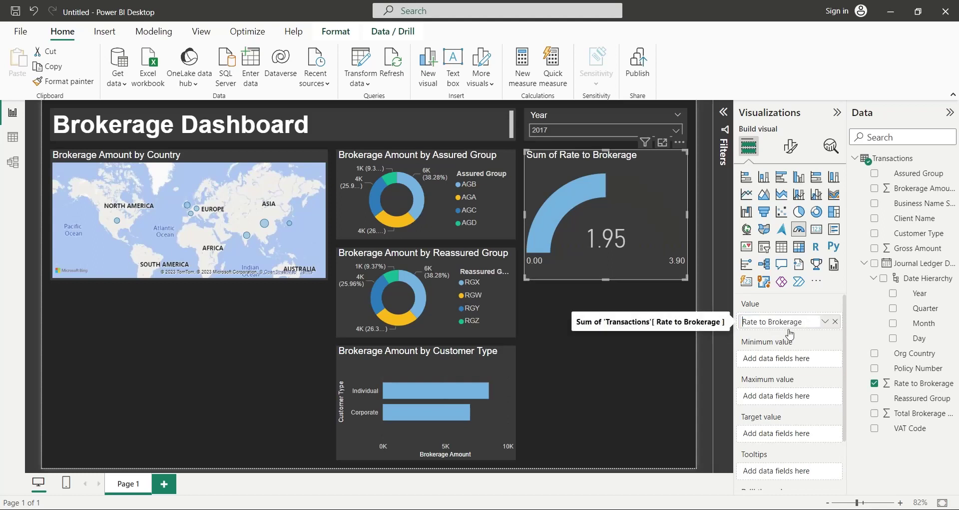
pyautogui.press('Return')
pyautogui.click(825, 321)
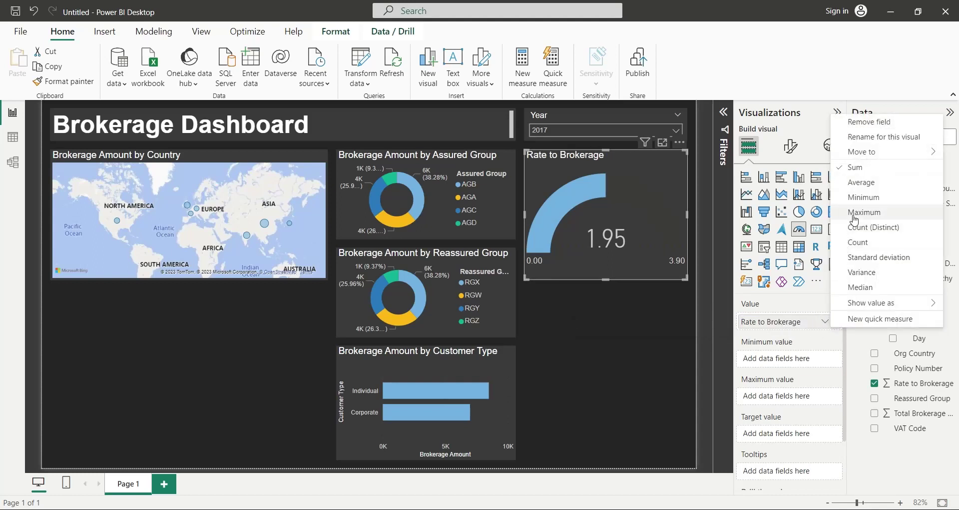
pyautogui.click(850, 182)
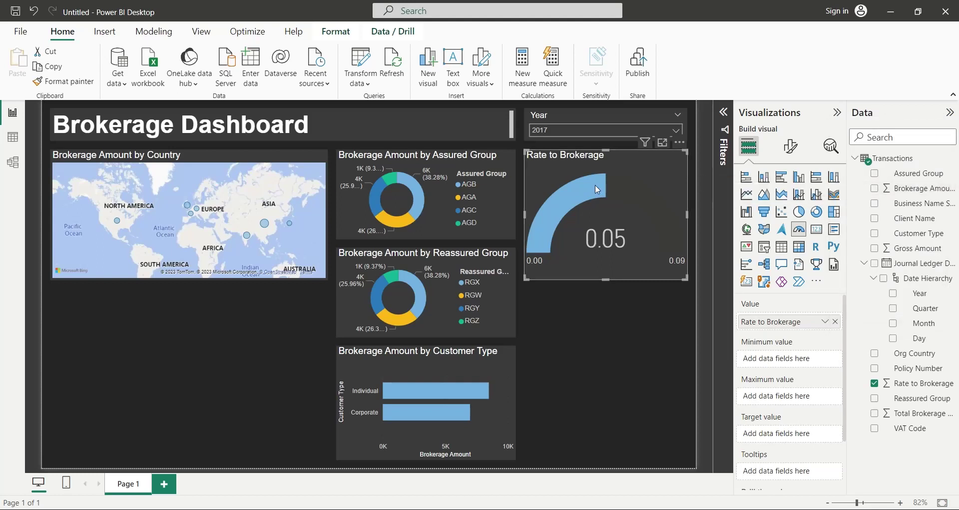
# Create measures M0 = 0 and M6 = .06, dropping them into the gauge's Minimum and Maximum value wells
pyautogui.click(521, 70)
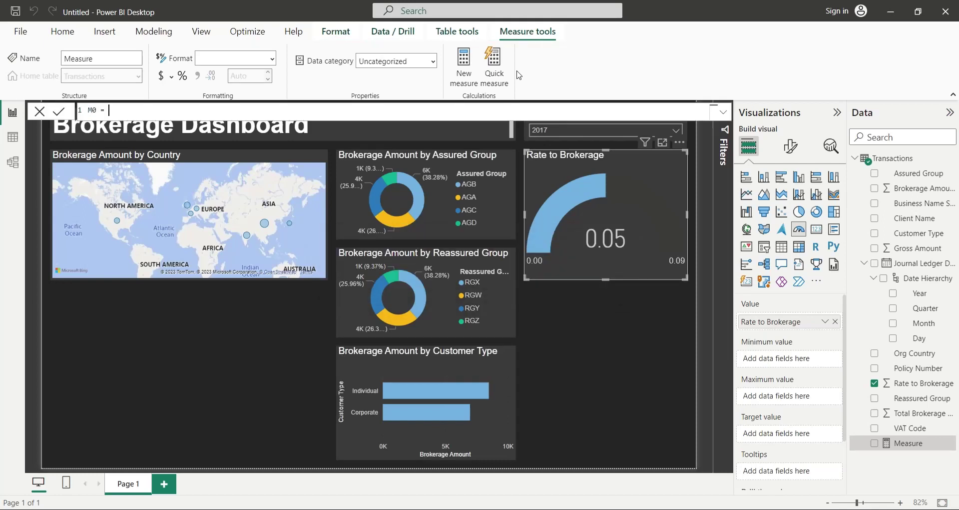
pyautogui.press('Return')
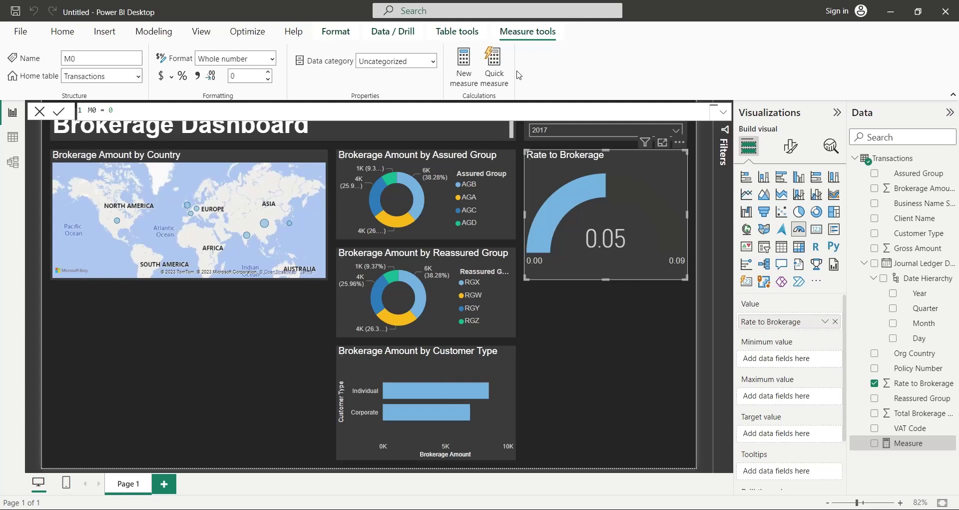
pyautogui.click(464, 74)
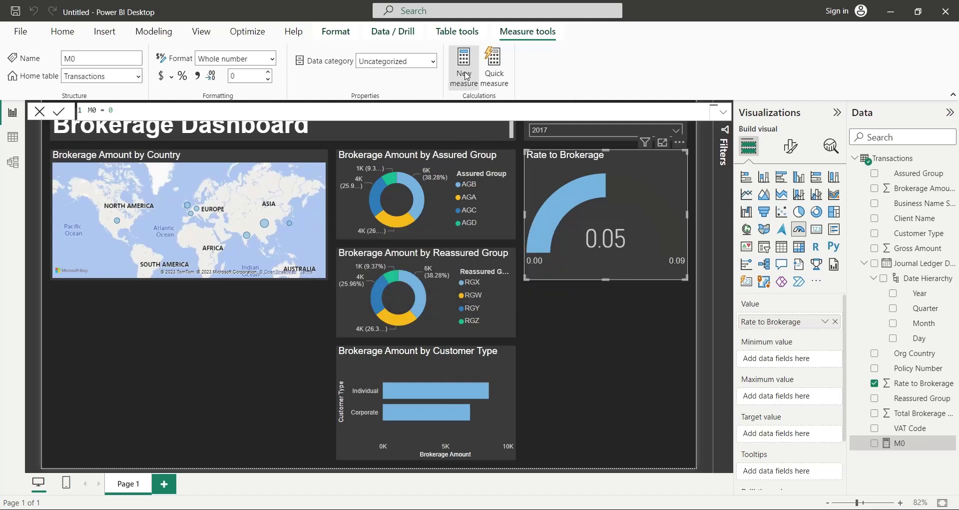
pyautogui.write('M')
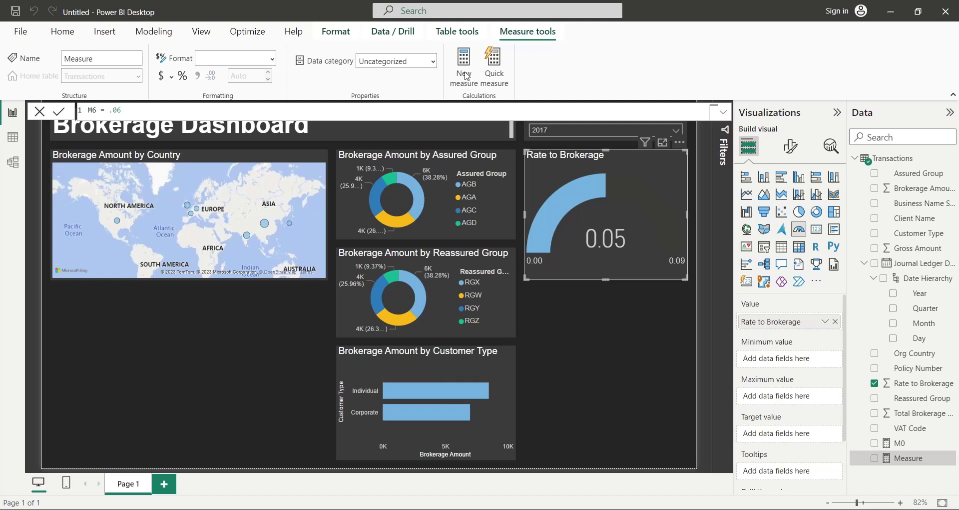
pyautogui.press('Return')
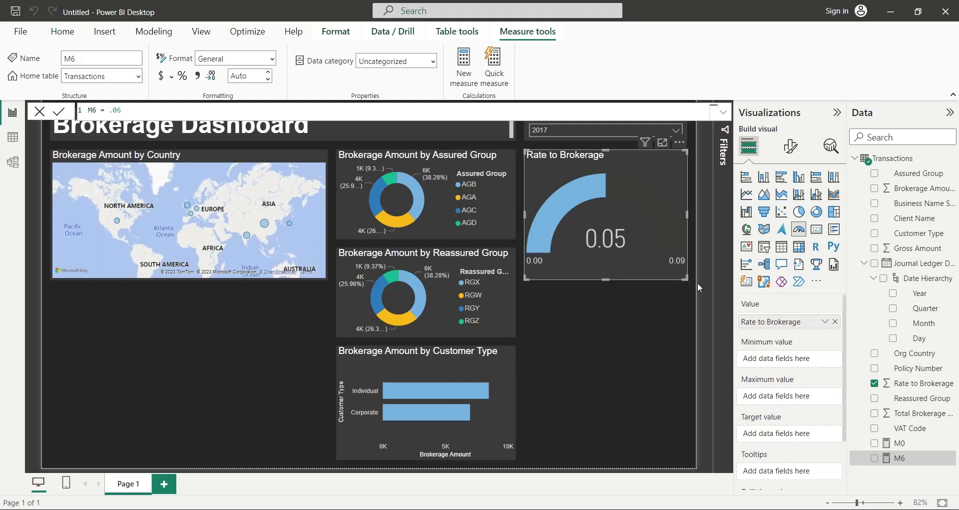
pyautogui.moveTo(900, 443); pyautogui.dragTo(799, 359)
pyautogui.moveTo(888, 460); pyautogui.dragTo(782, 397)
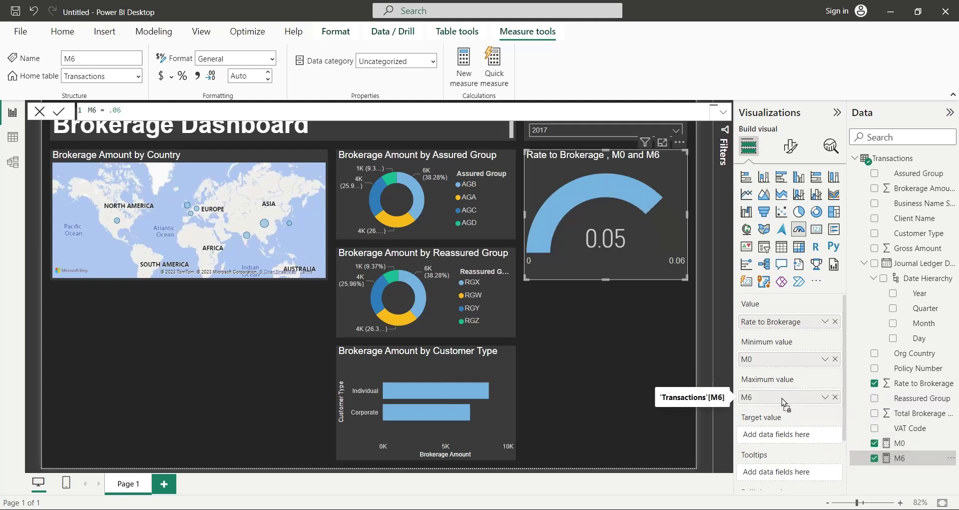
# Add a Business Name Settlement table below the gauge, resized taller to show all businesses
pyautogui.click(632, 304)
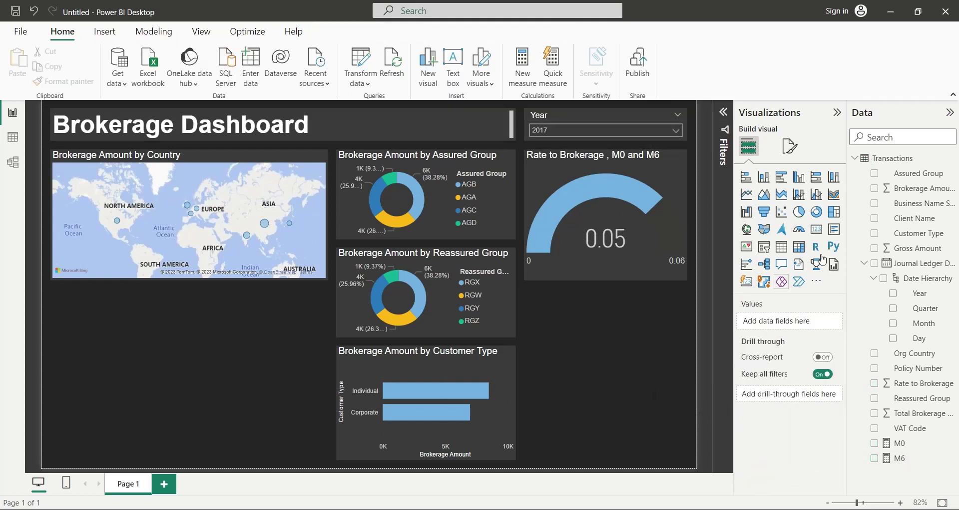
pyautogui.moveTo(912, 203); pyautogui.dragTo(635, 330)
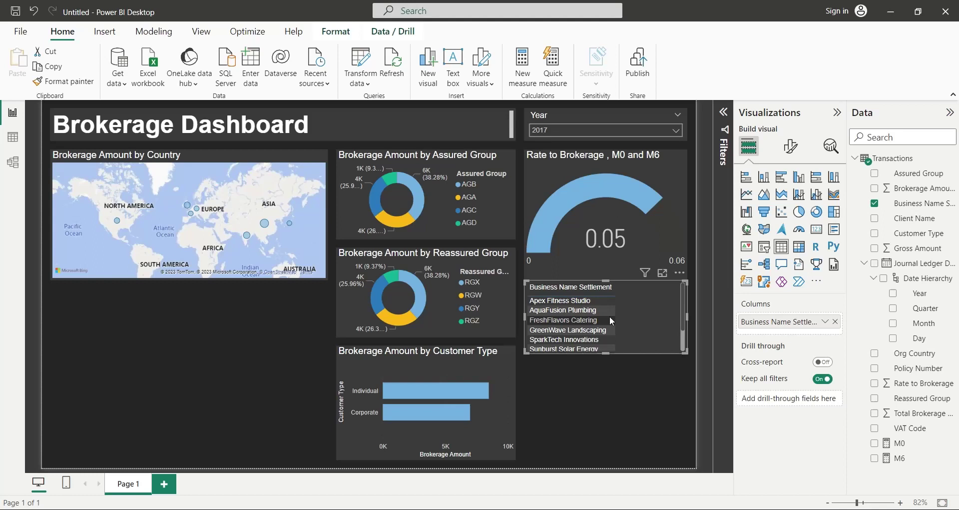
pyautogui.moveTo(606, 288); pyautogui.dragTo(605, 289)
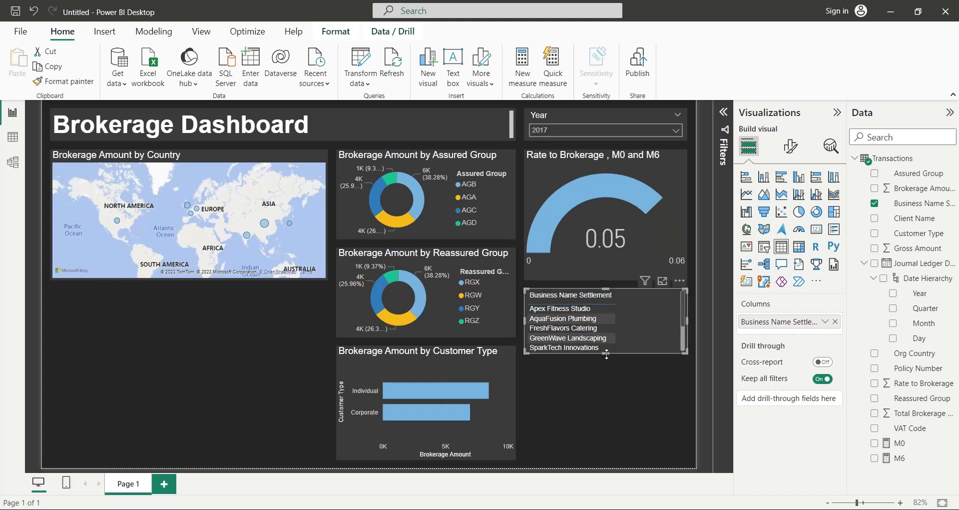
pyautogui.click(608, 375)
pyautogui.moveTo(607, 352); pyautogui.dragTo(592, 457)
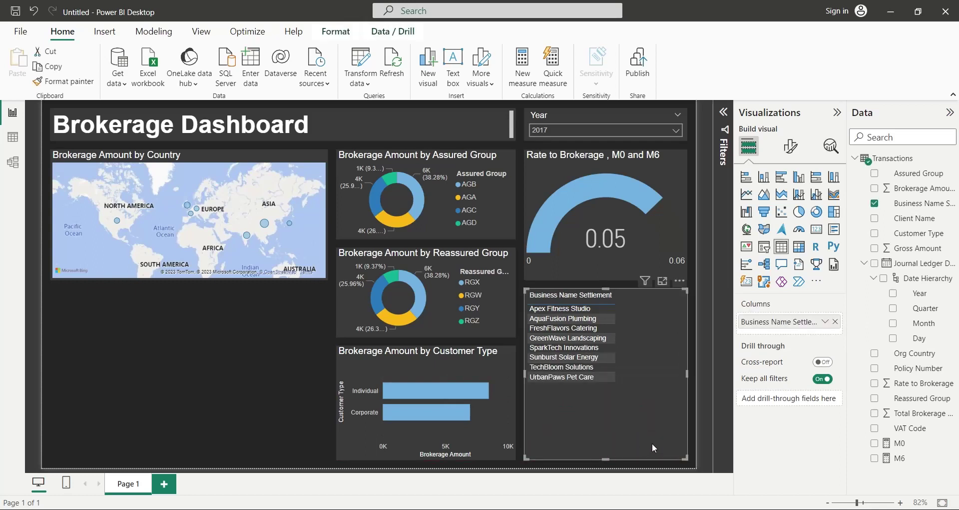
# Turn the table into a stacked bar chart of Total Brokerage Amount, renamed 'Brokerage Amount'
pyautogui.click(746, 176)
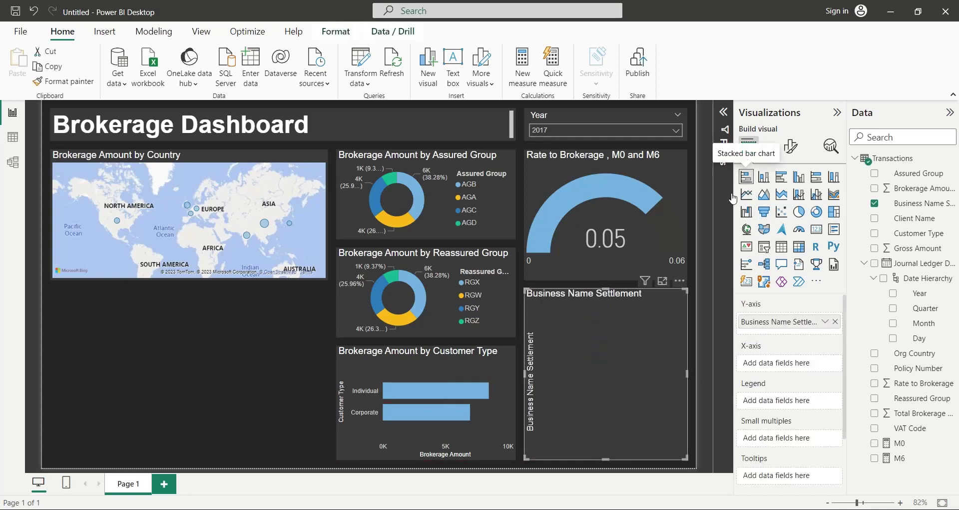
pyautogui.moveTo(910, 413); pyautogui.dragTo(756, 364)
pyautogui.doubleClick(749, 364)
pyautogui.press('BackSpace')
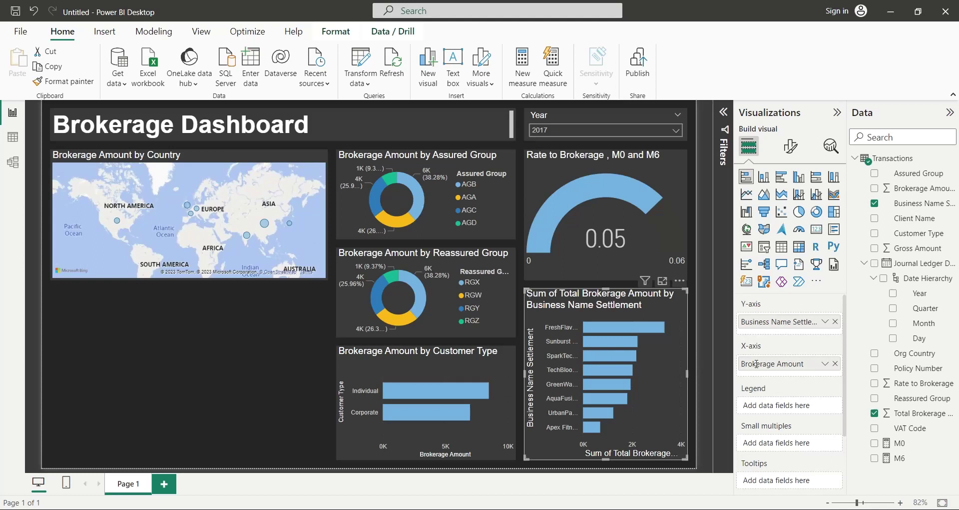
pyautogui.press('Return')
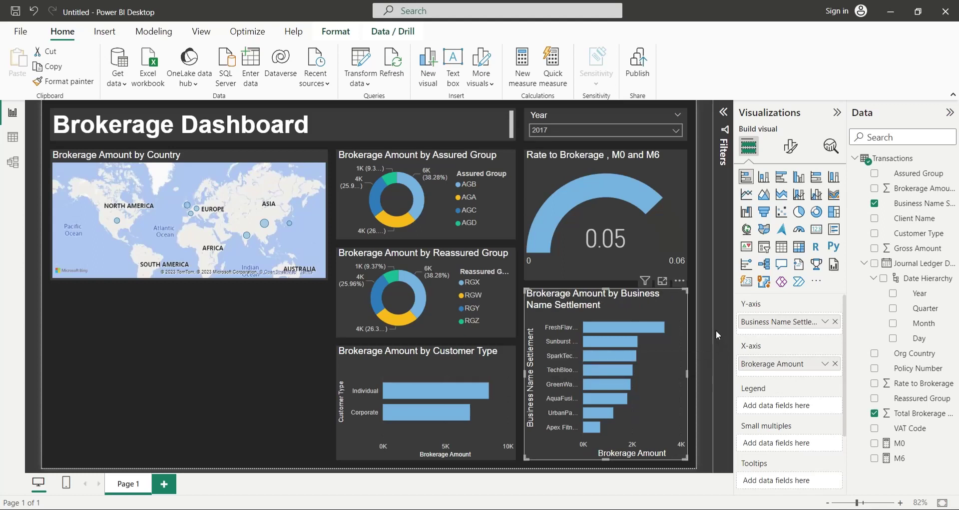
pyautogui.click(235, 330)
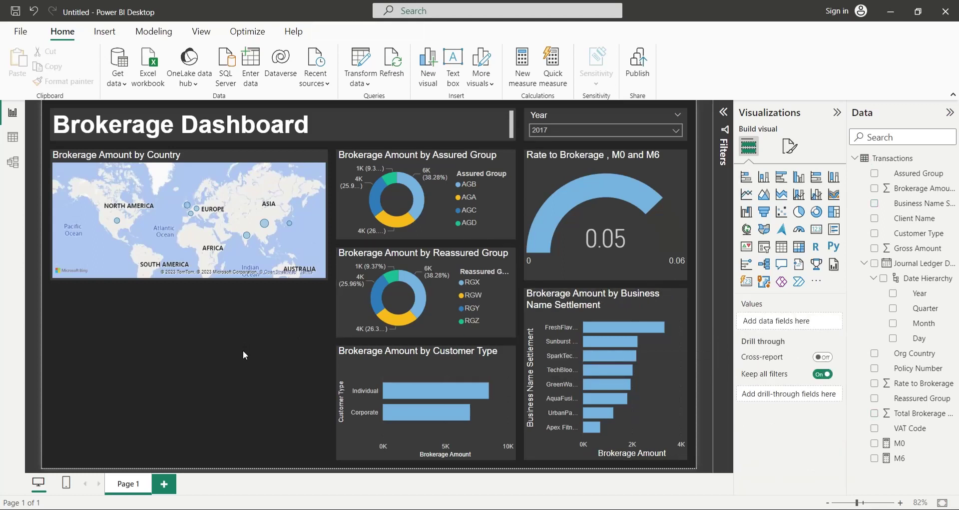
# Add a line and clustered column chart below the map with 'Brokerage Amount' columns
pyautogui.click(803, 198)
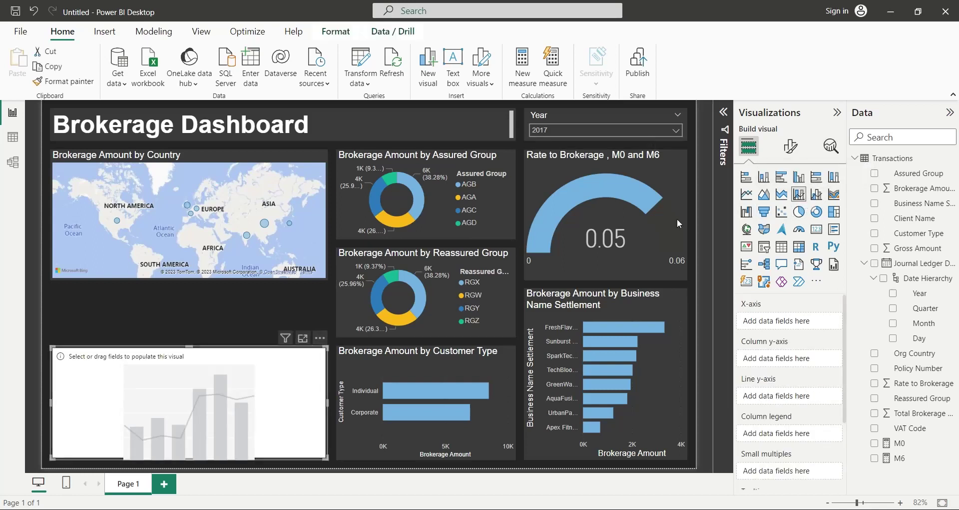
pyautogui.moveTo(193, 346); pyautogui.dragTo(192, 296)
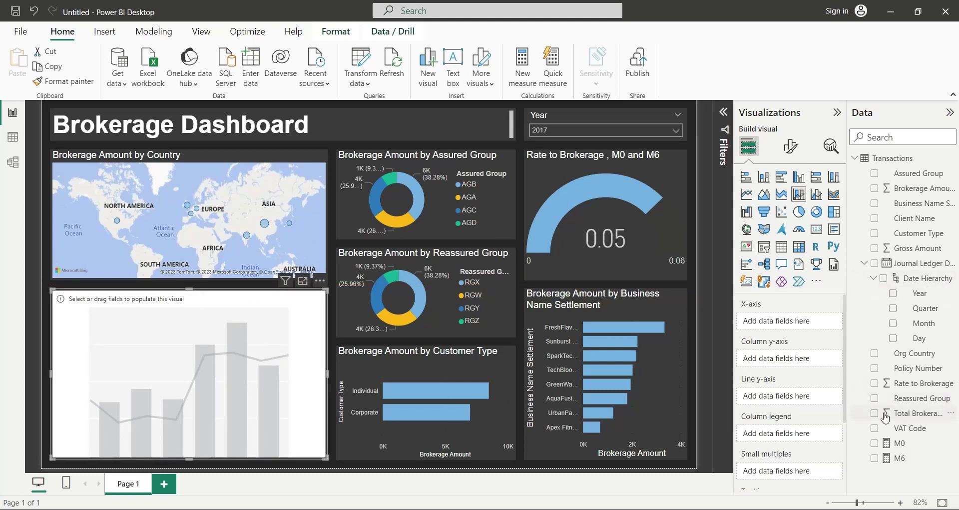
pyautogui.moveTo(912, 415); pyautogui.dragTo(780, 360)
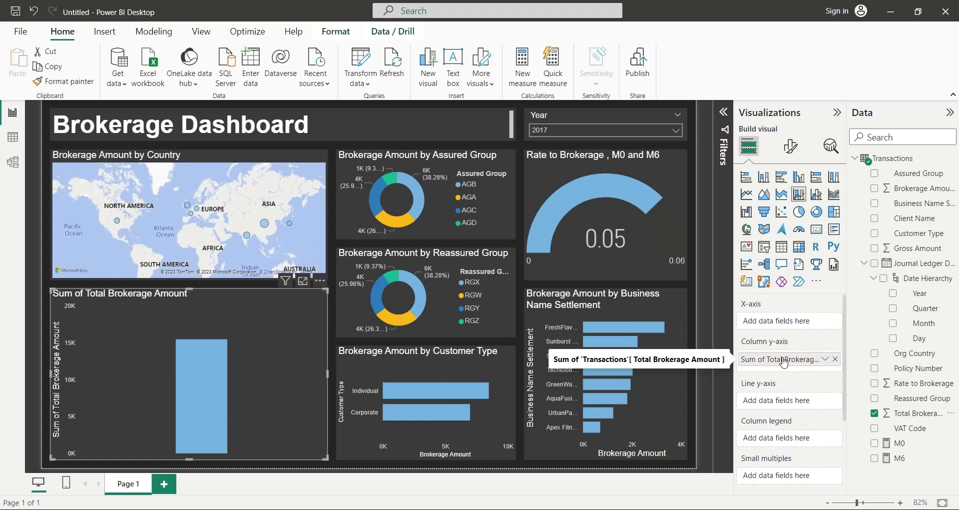
pyautogui.doubleClick(775, 364)
pyautogui.doubleClick(755, 360)
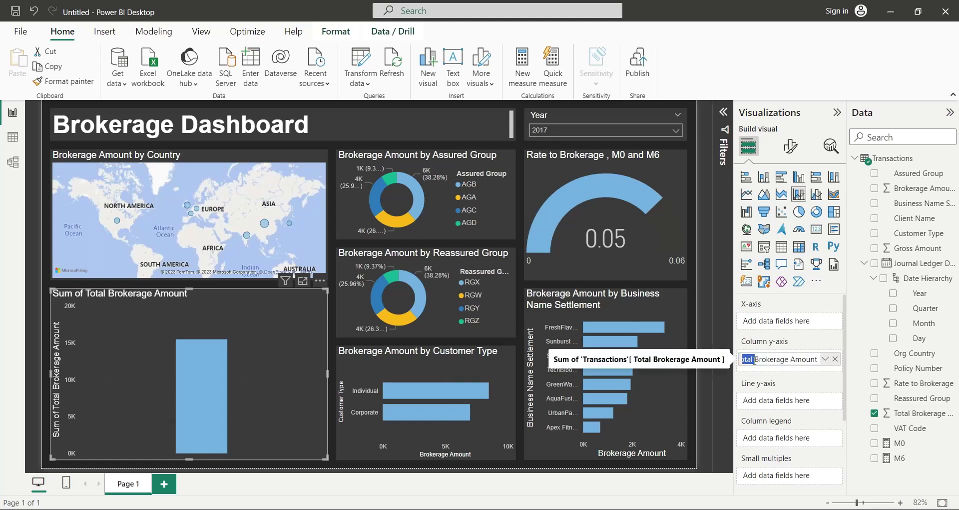
pyautogui.press('BackSpace')
pyautogui.press('Return')
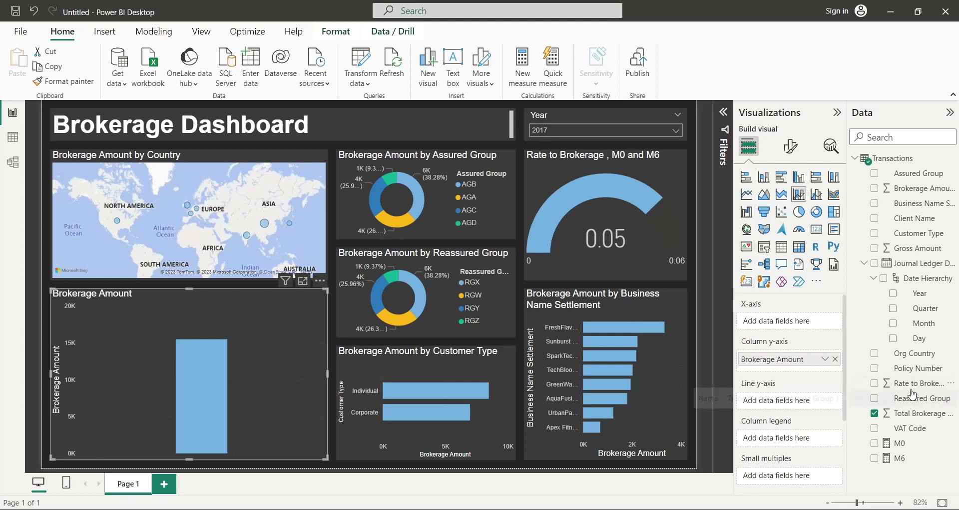
# Put Gross Amount on the line y-axis, removing the 'Sum of' prefix from its name
pyautogui.moveTo(917, 248); pyautogui.dragTo(772, 402)
pyautogui.doubleClick(780, 401)
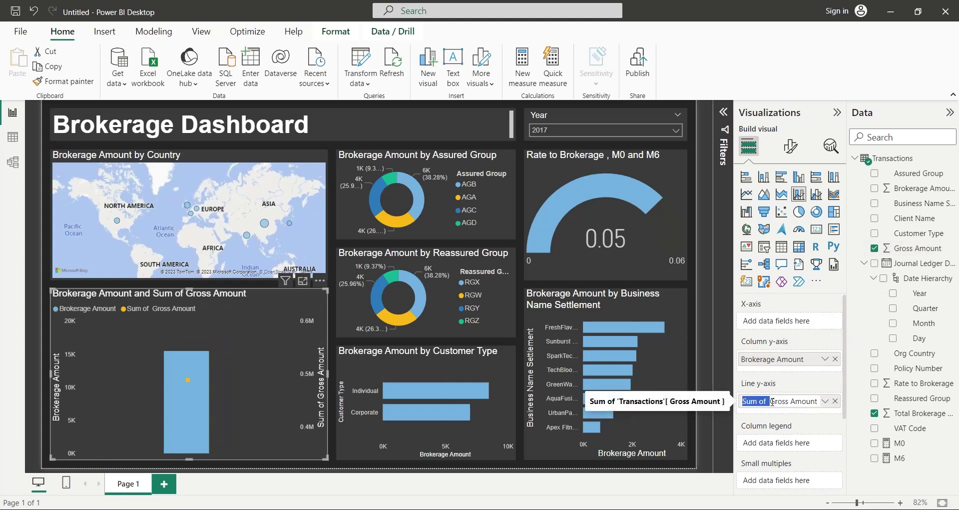
pyautogui.press('BackSpace')
pyautogui.press('Return')
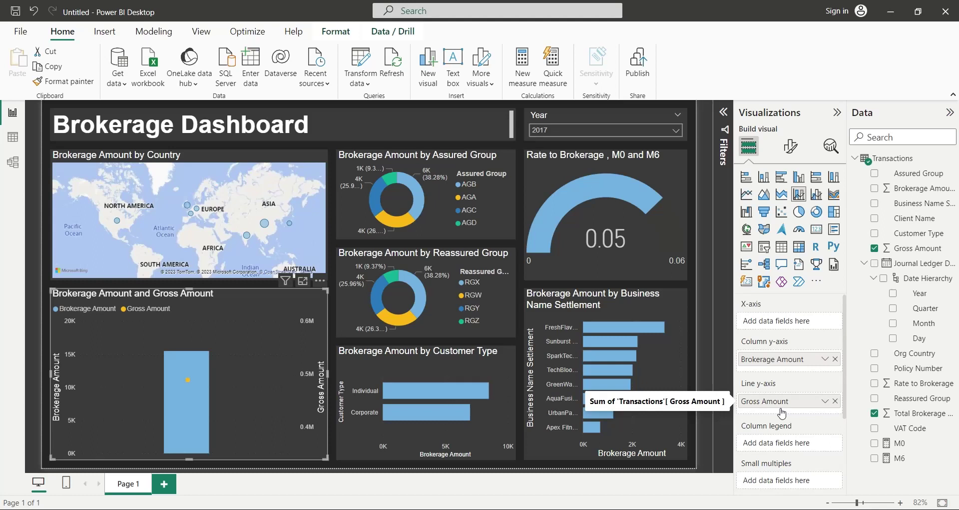
# Stack columns by Client Name and use the date hierarchy on the X-axis without Quarter and Day
pyautogui.moveTo(914, 223); pyautogui.dragTo(799, 448)
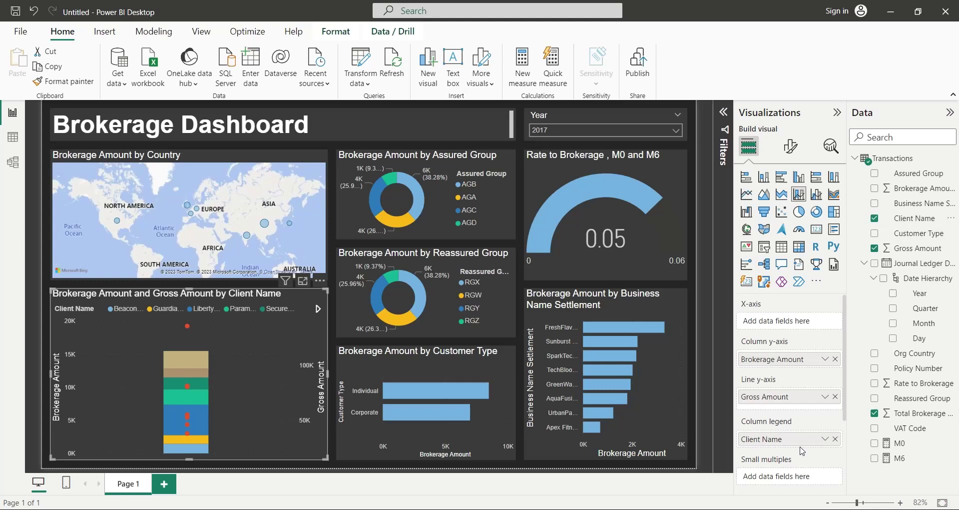
pyautogui.moveTo(927, 281); pyautogui.dragTo(820, 324)
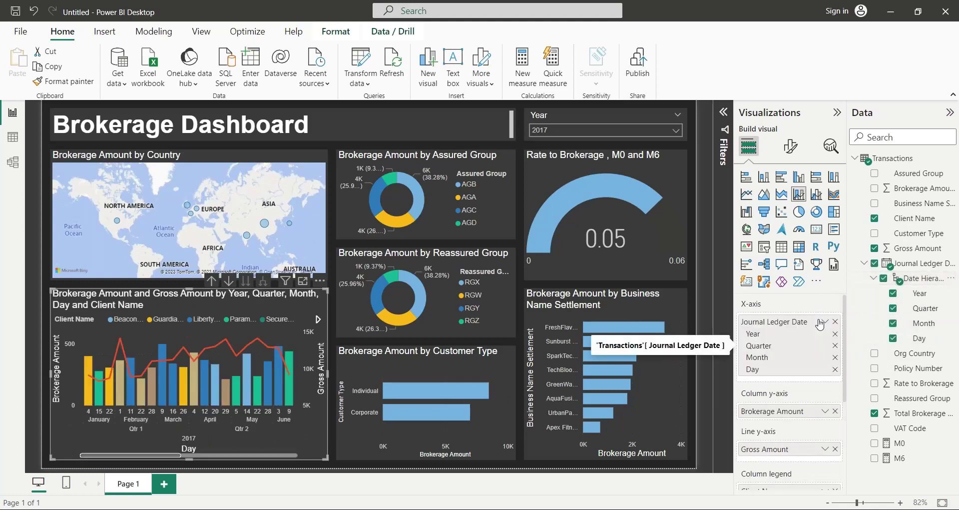
pyautogui.click(835, 347)
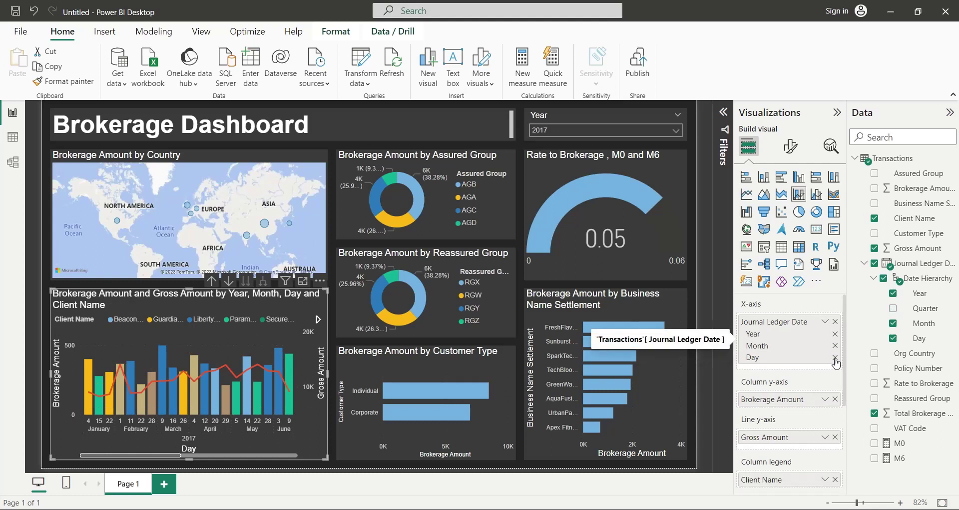
pyautogui.click(835, 358)
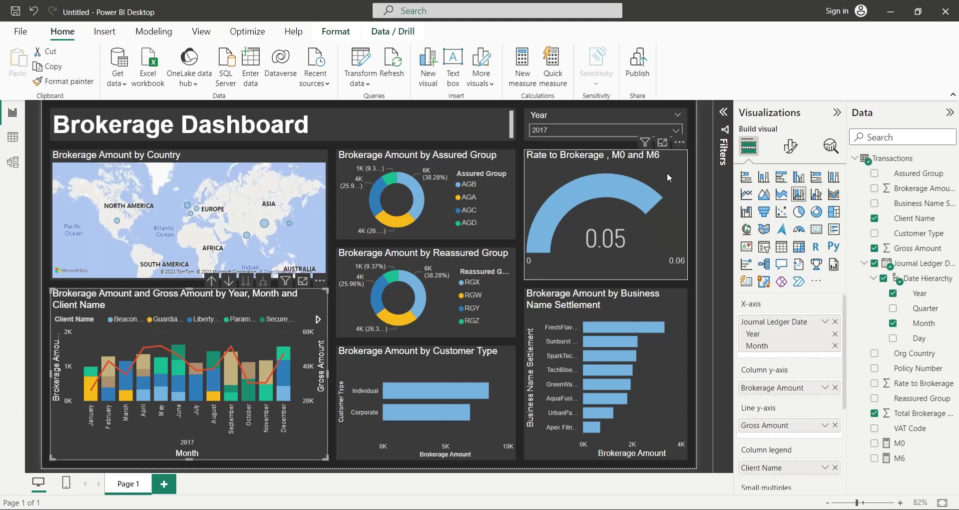
# Set the combo chart's Legend position to Center right in the Format visual pane
pyautogui.click(790, 147)
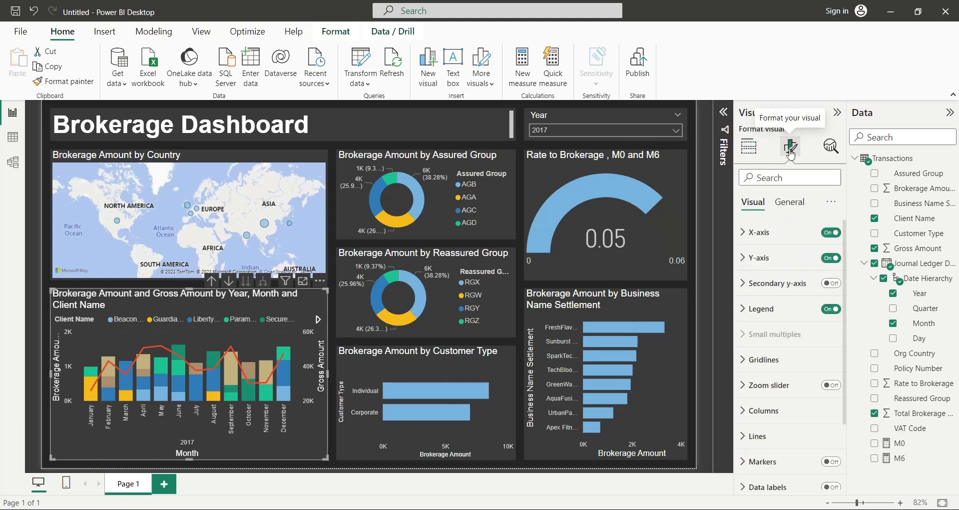
pyautogui.click(774, 232)
pyautogui.click(774, 232)
pyautogui.click(790, 202)
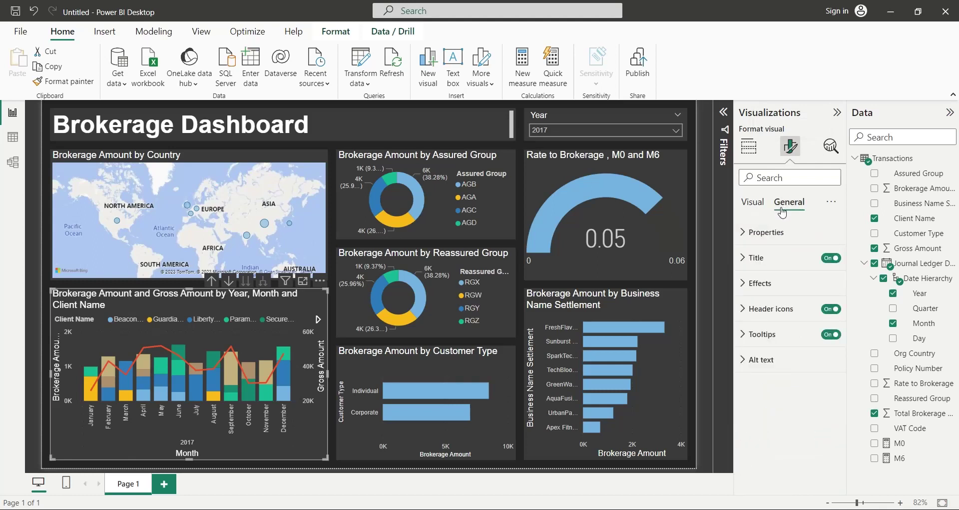
pyautogui.click(753, 202)
pyautogui.click(760, 314)
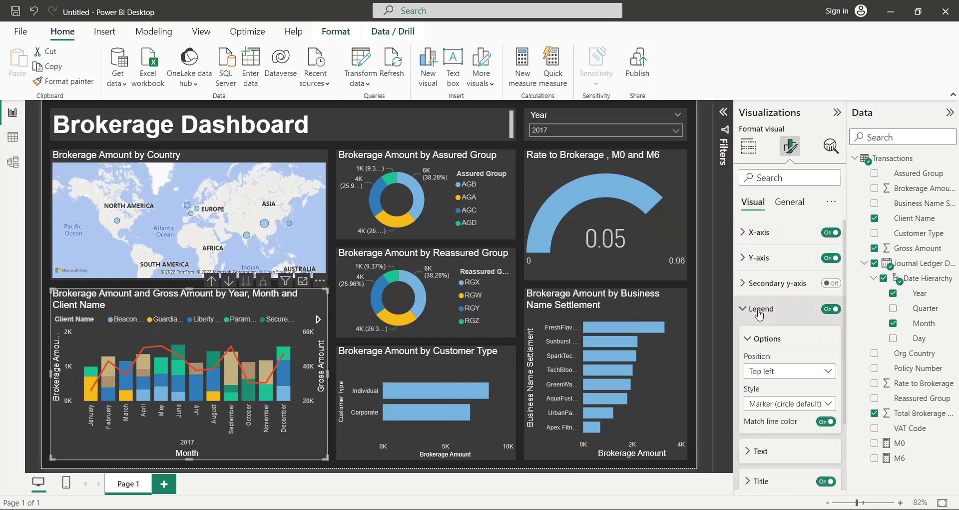
pyautogui.click(779, 371)
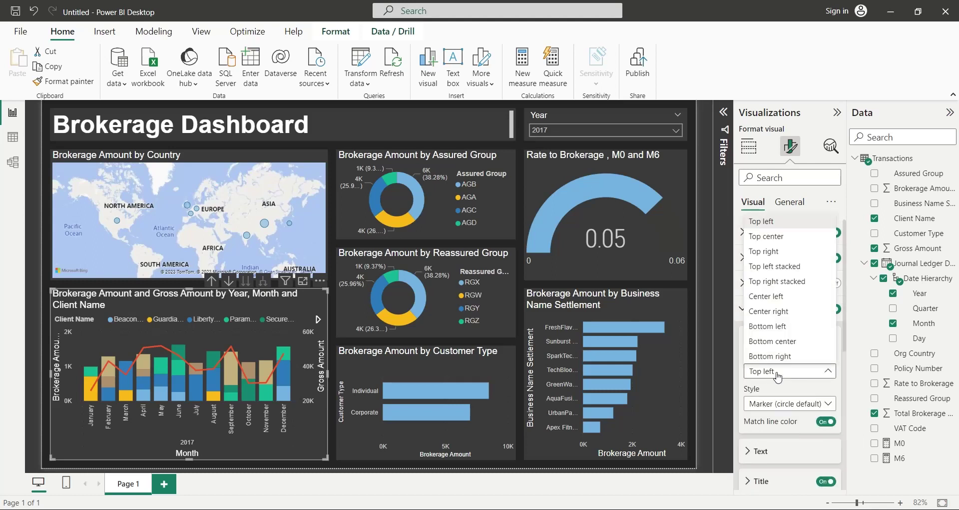
pyautogui.click(783, 315)
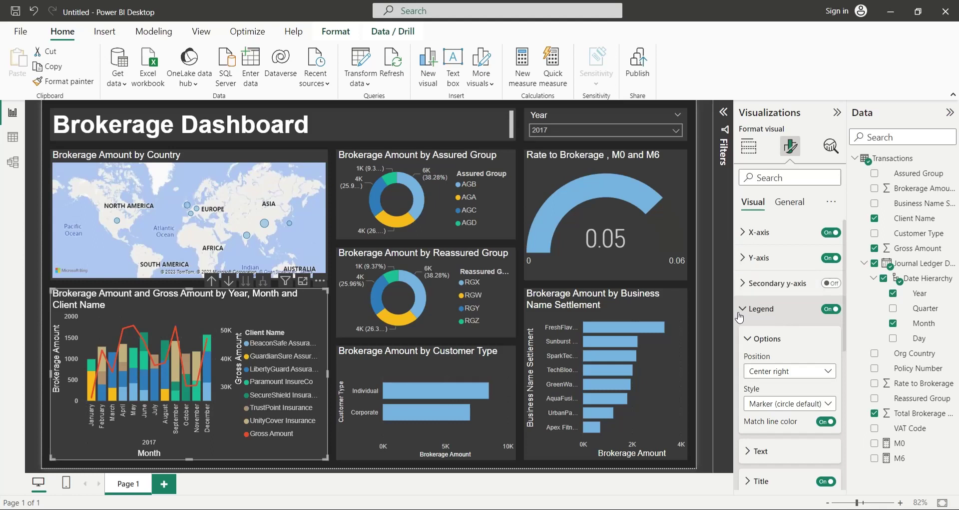
pyautogui.click(691, 342)
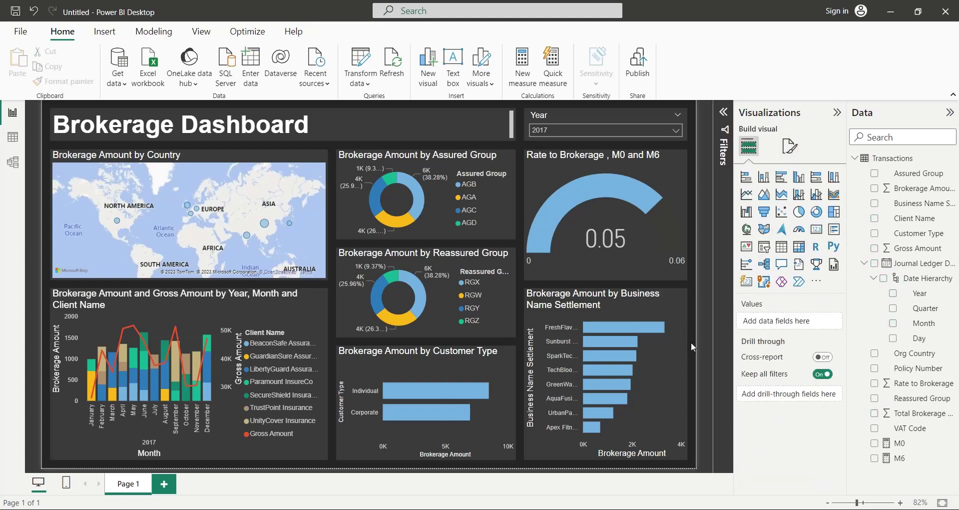
# Cross-filter the report by the Europe bubble, a donut slice, Corporate customers and AquaFusion business
pyautogui.click(195, 212)
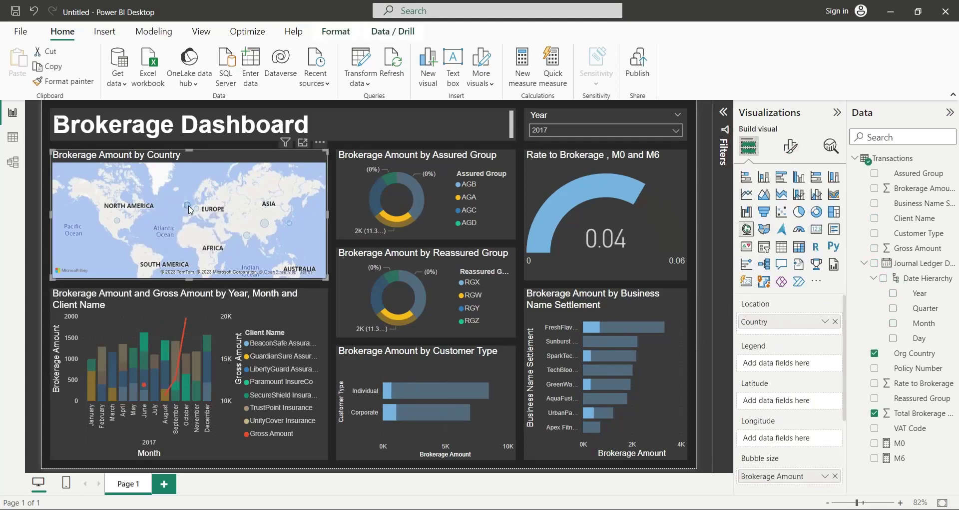
pyautogui.click(389, 183)
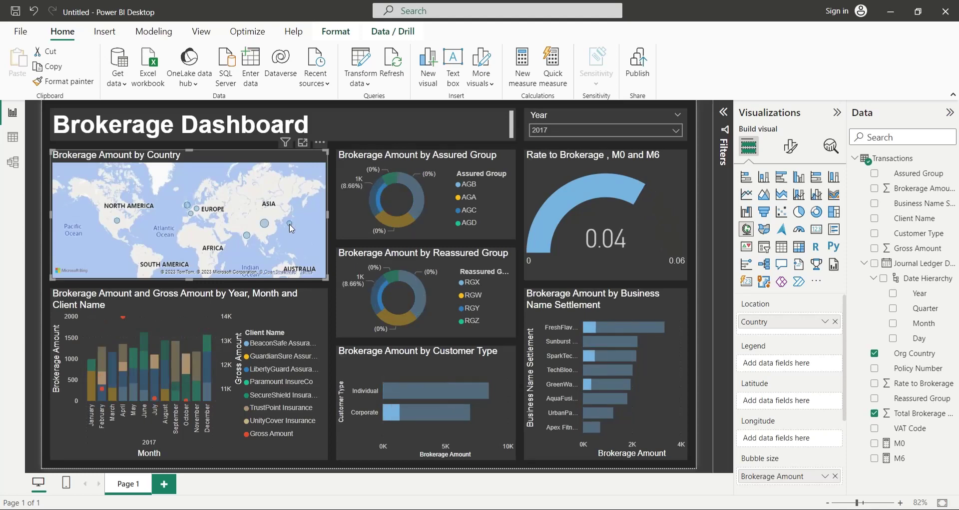
pyautogui.click(559, 210)
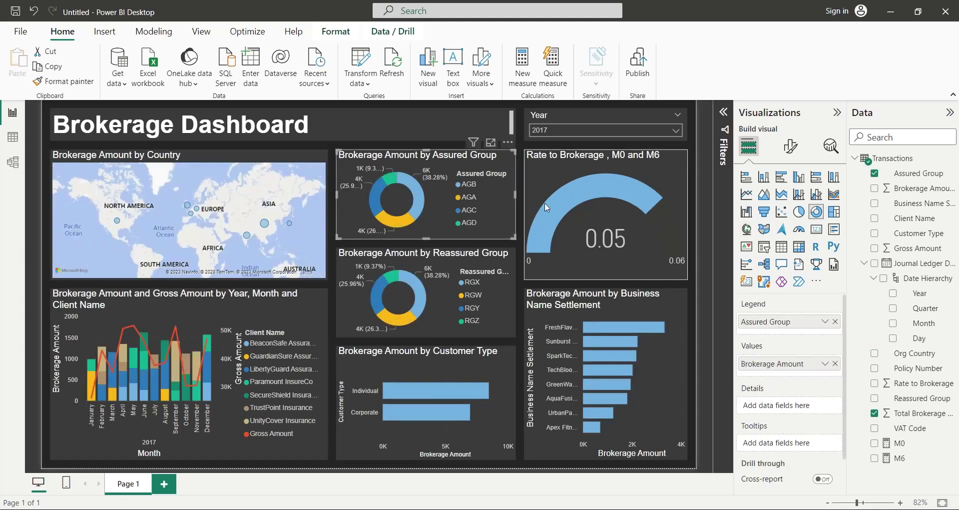
pyautogui.click(440, 283)
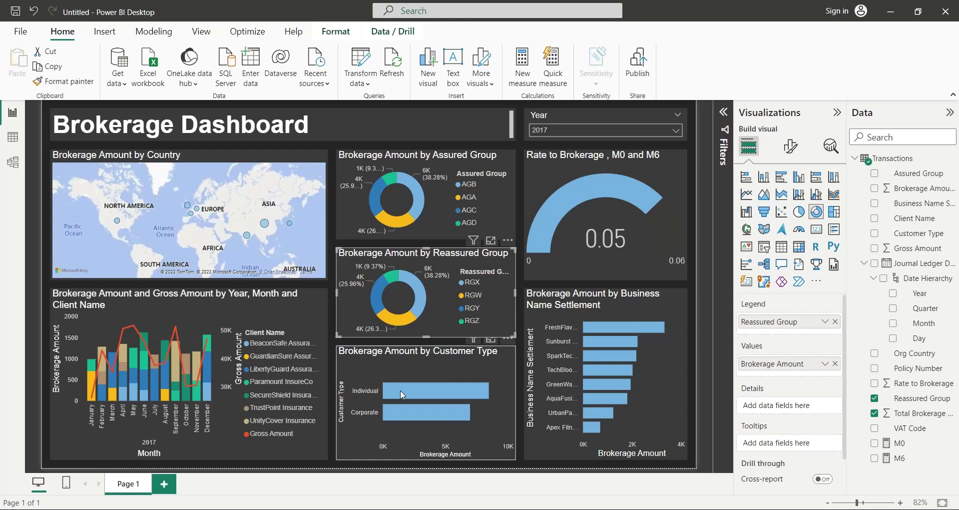
pyautogui.click(403, 411)
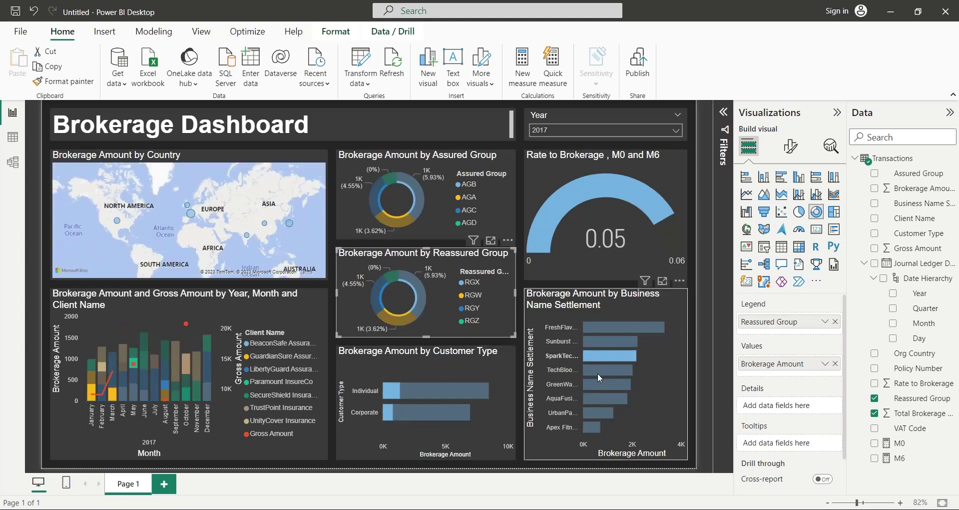
pyautogui.click(600, 398)
# Cross-highlight by February, May, August and December columns, then clear the month highlight
pyautogui.click(102, 377)
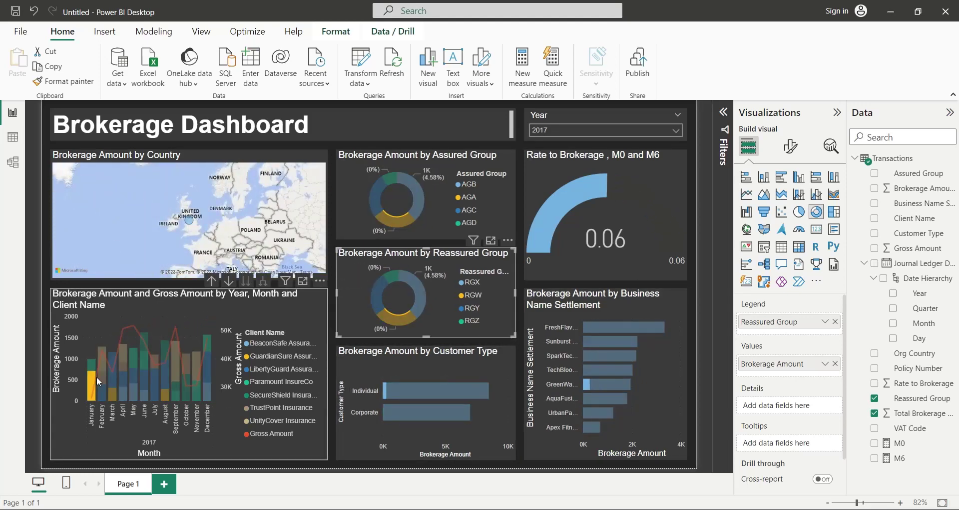
pyautogui.click(131, 356)
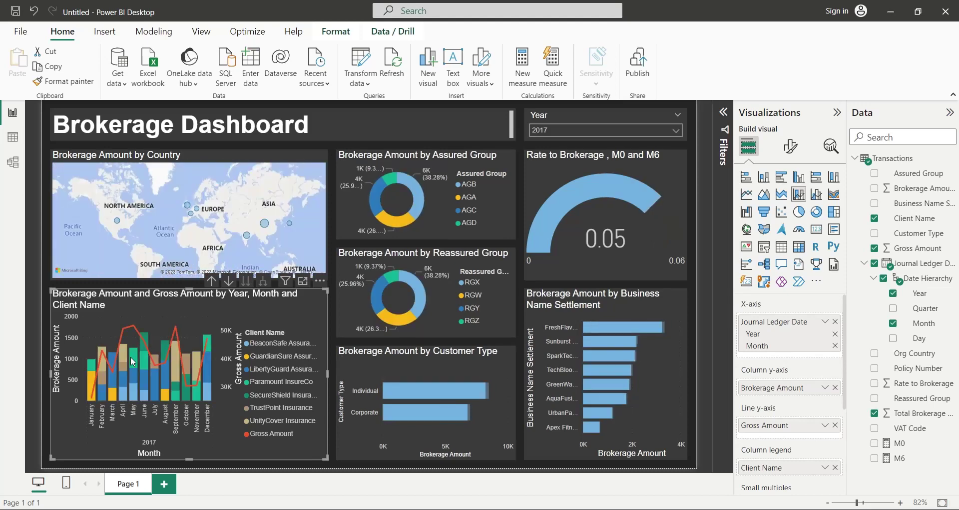
pyautogui.click(139, 361)
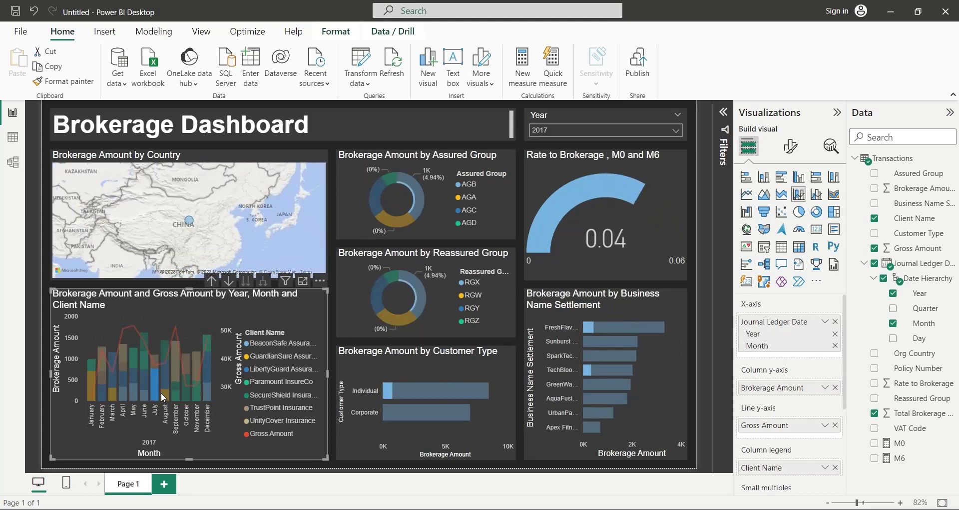
pyautogui.click(163, 352)
pyautogui.click(175, 388)
pyautogui.click(185, 364)
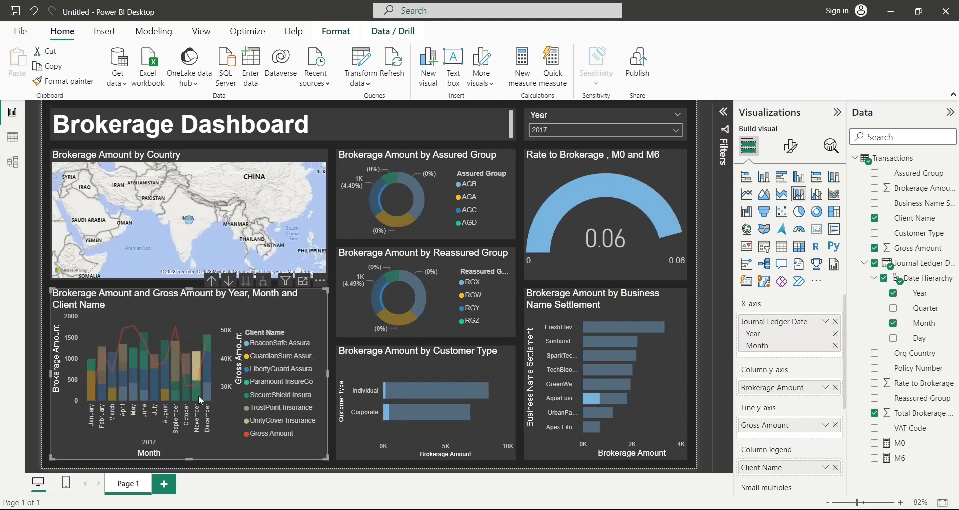
pyautogui.click(208, 351)
pyautogui.click(208, 347)
# Pick 2015, then 2017, and finally 2018 in the Year slicer
pyautogui.click(649, 131)
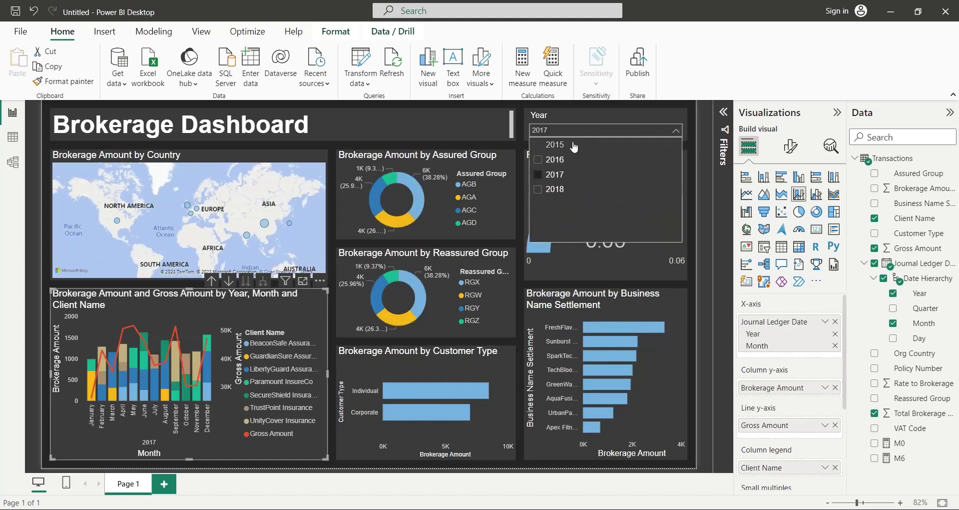
pyautogui.click(574, 146)
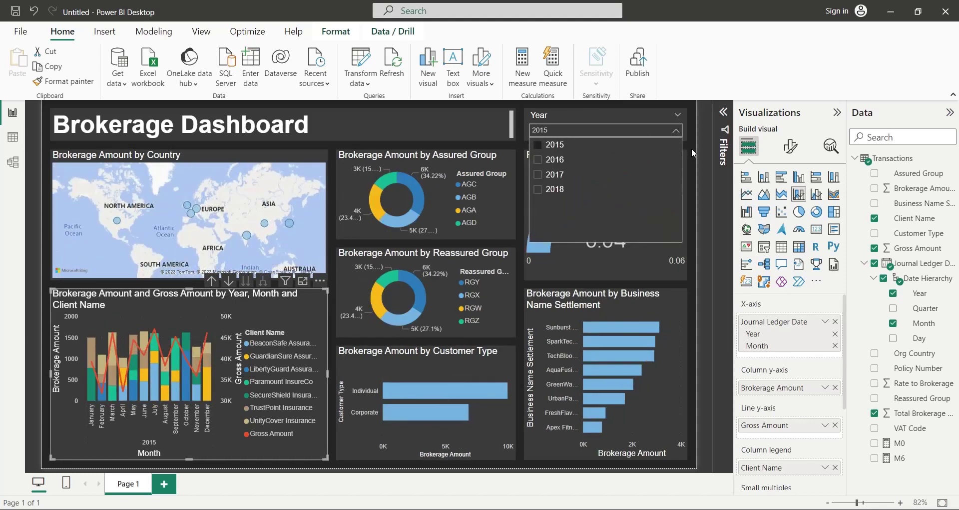
pyautogui.click(659, 131)
pyautogui.click(574, 171)
pyautogui.click(690, 187)
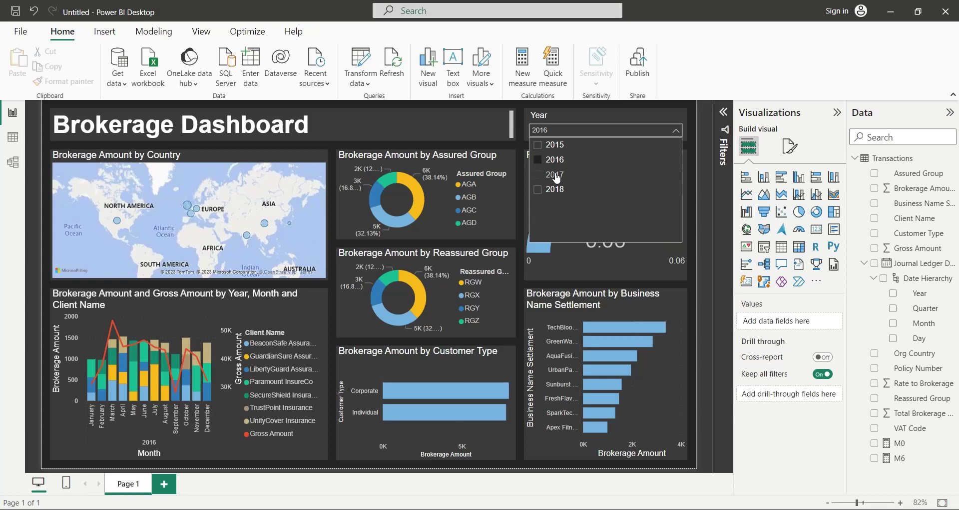
pyautogui.click(649, 131)
pyautogui.click(574, 188)
pyautogui.click(692, 202)
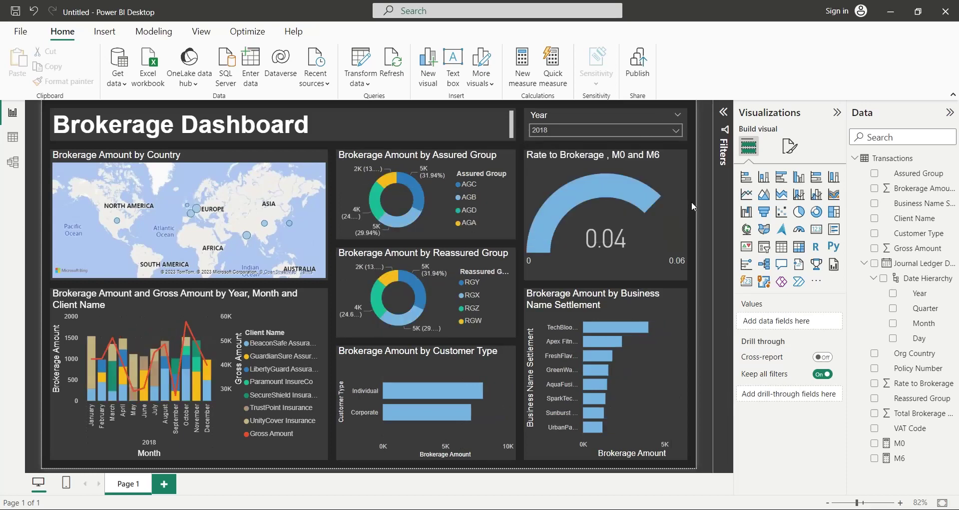